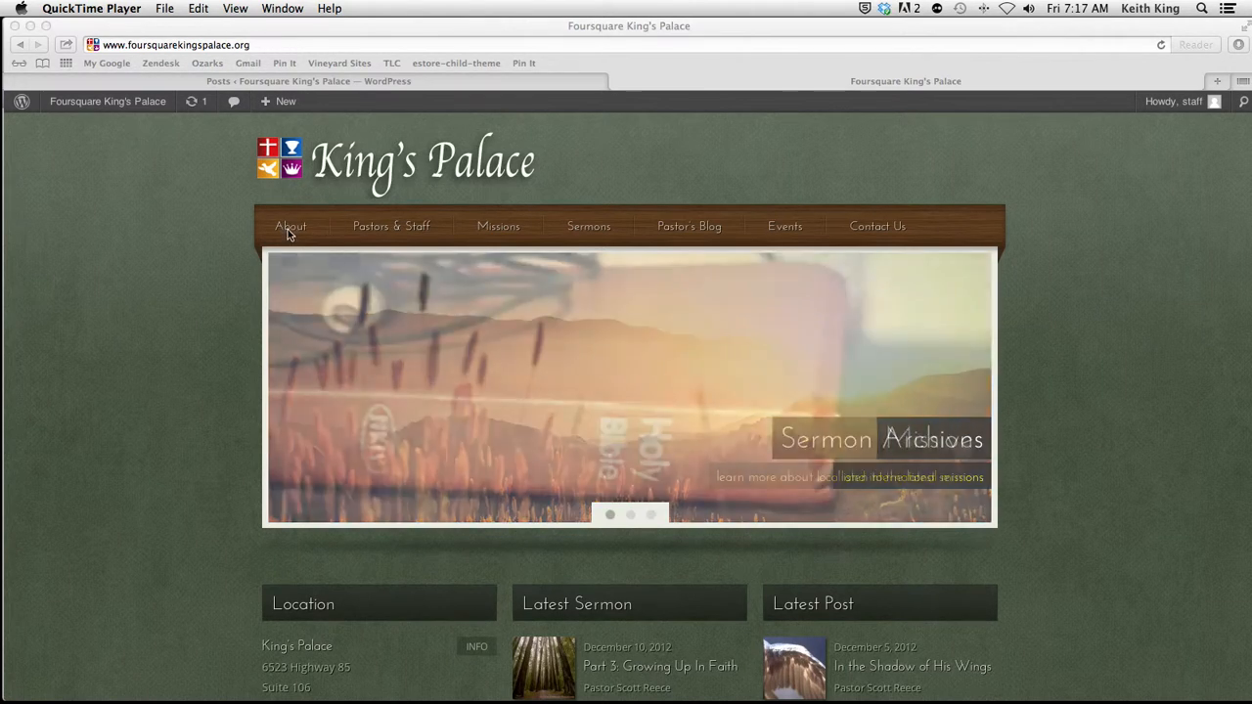
Step: Open the church site's About page and examine its mission statement text
{"action": "left_click", "coordinate": [286, 230]}
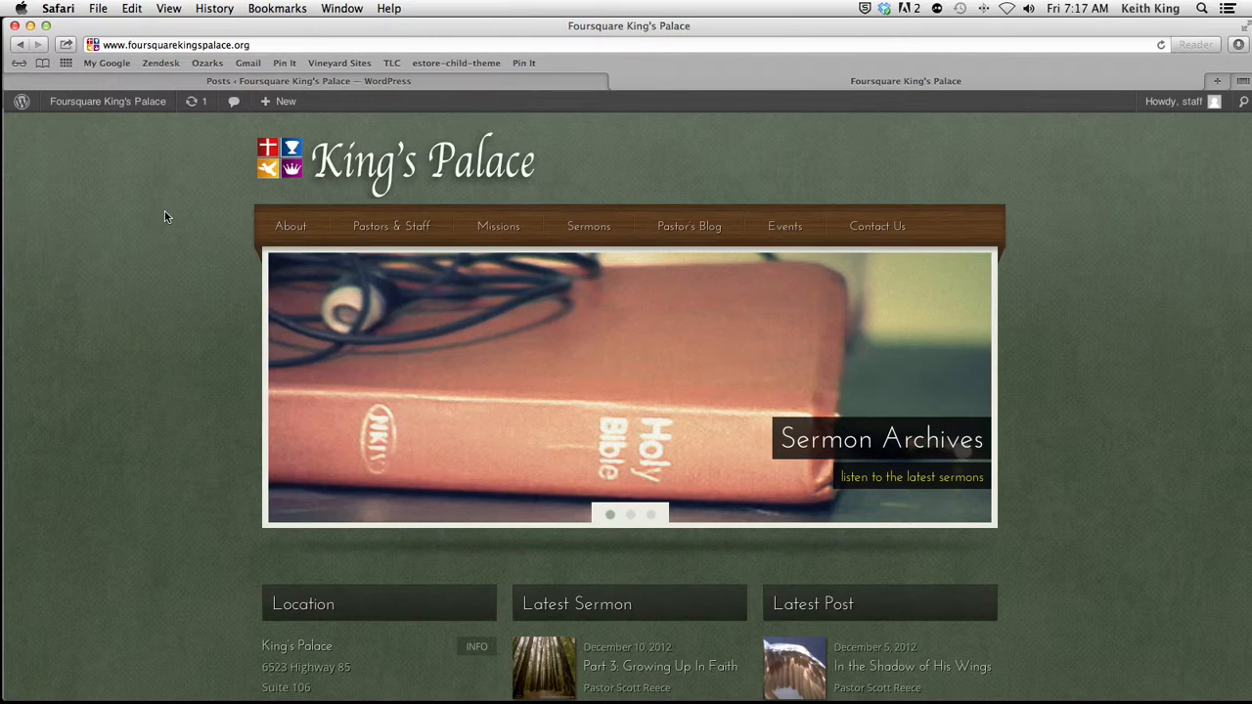
{"action": "left_click", "coordinate": [304, 233]}
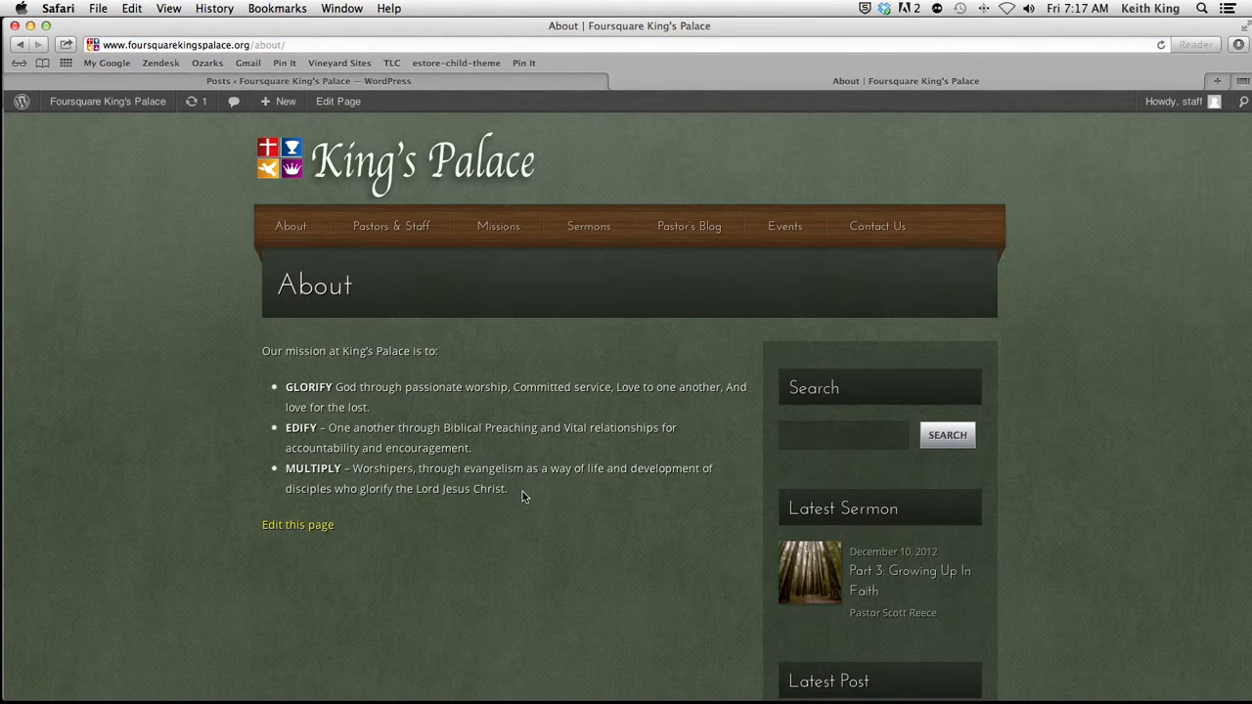
{"action": "left_click_drag", "start_coordinate": [522, 491], "coordinate": [254, 343]}
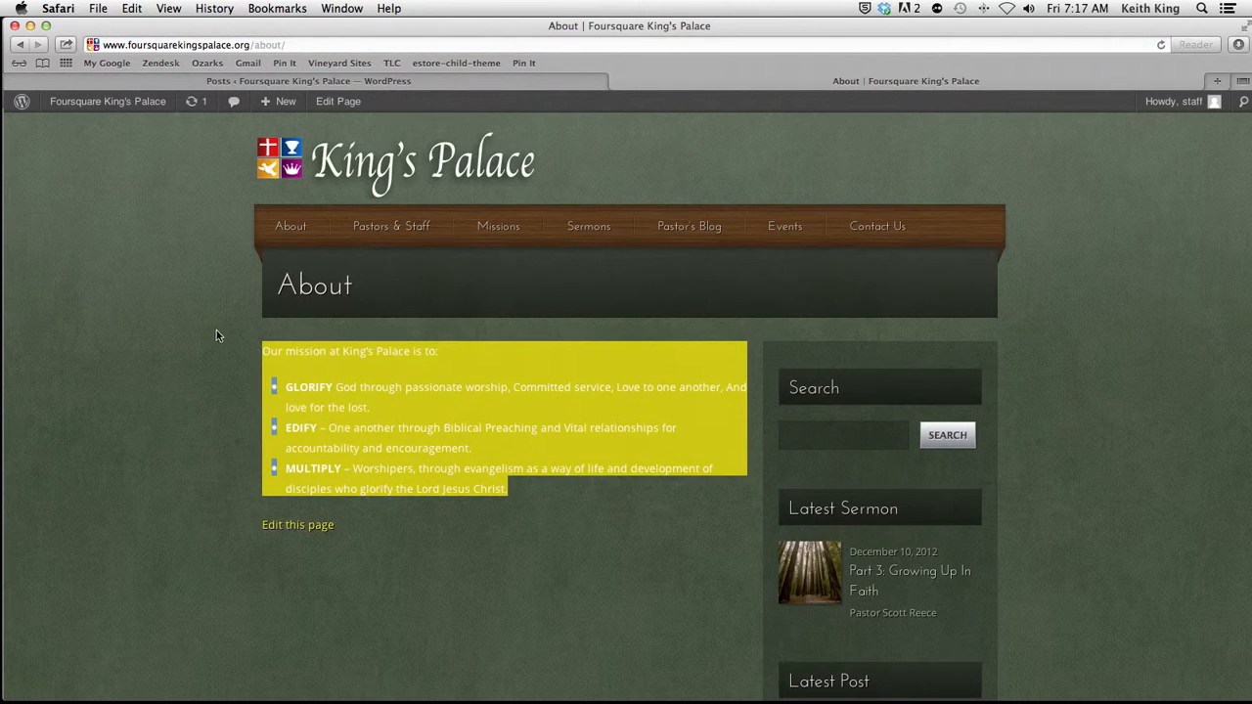
{"action": "left_click", "coordinate": [220, 331]}
Step: Open the Pastor's Blog and look through the post "In the Shadow of His Wings"
{"action": "mouse_move", "coordinate": [667, 212]}
{"action": "left_click", "coordinate": [693, 230]}
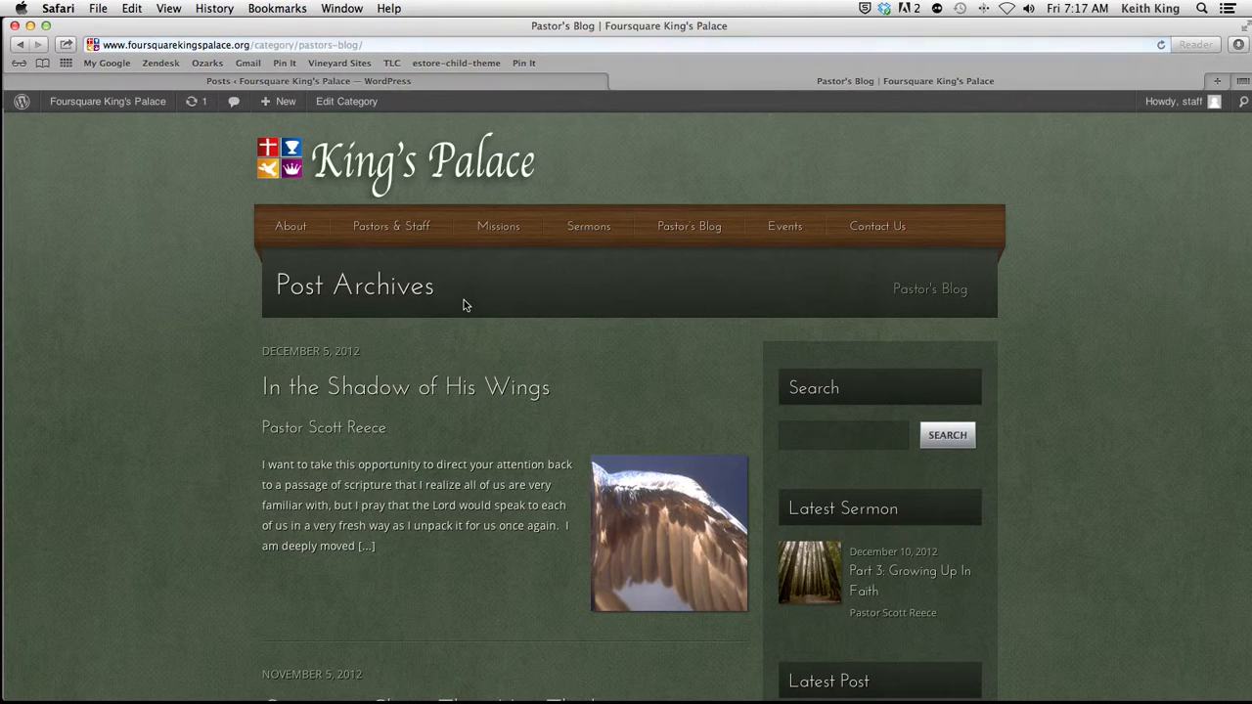
{"action": "left_click", "coordinate": [384, 391]}
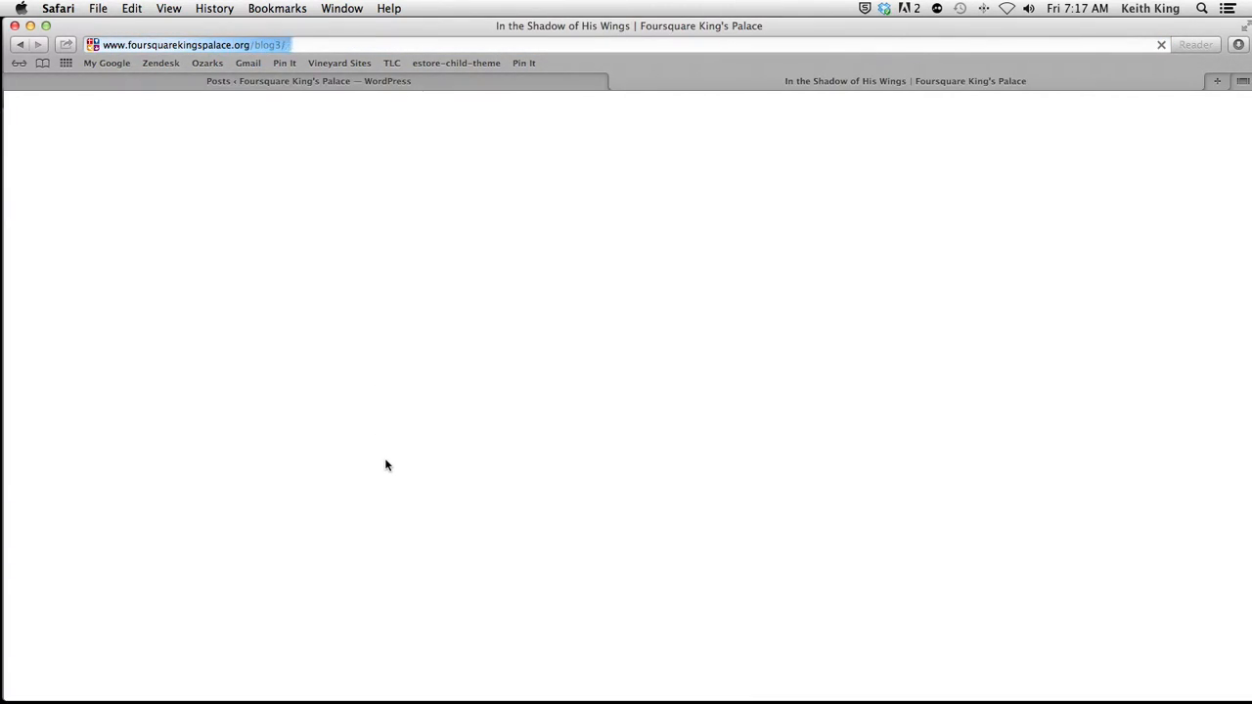
{"action": "scroll", "coordinate": [413, 470], "scroll_direction": "down", "scroll_amount": 3}
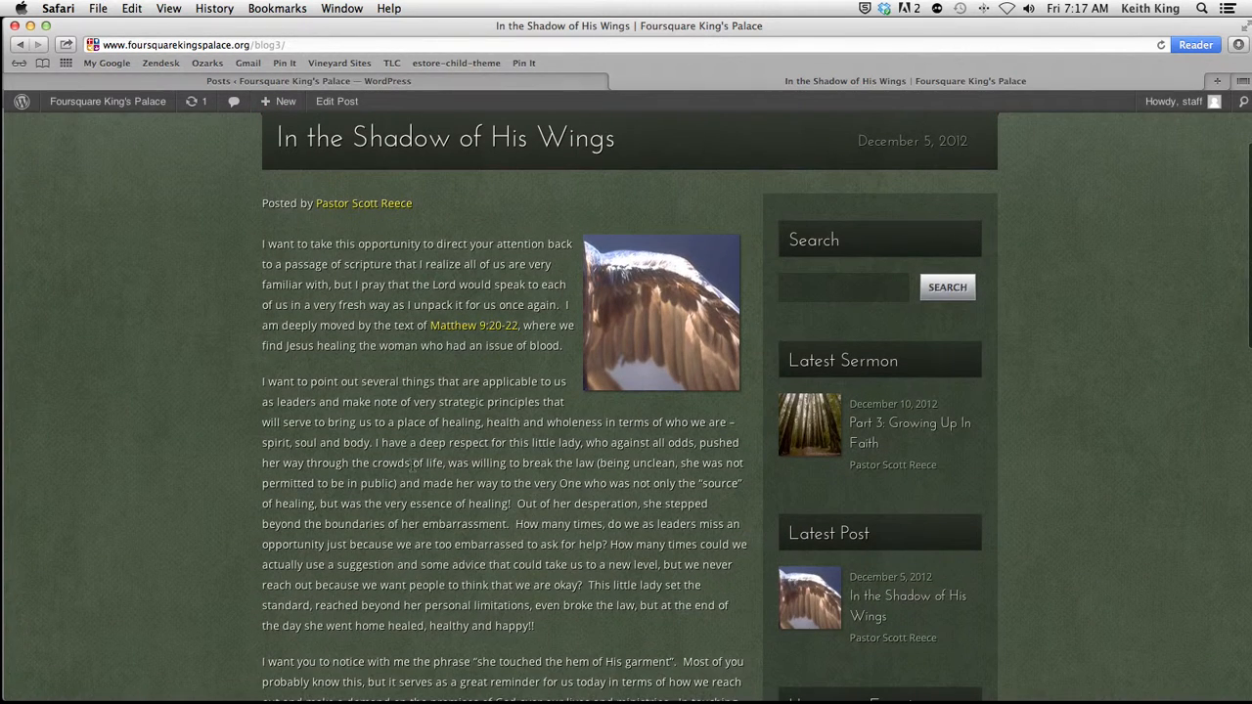
{"action": "scroll", "coordinate": [412, 465], "scroll_direction": "up", "scroll_amount": 3}
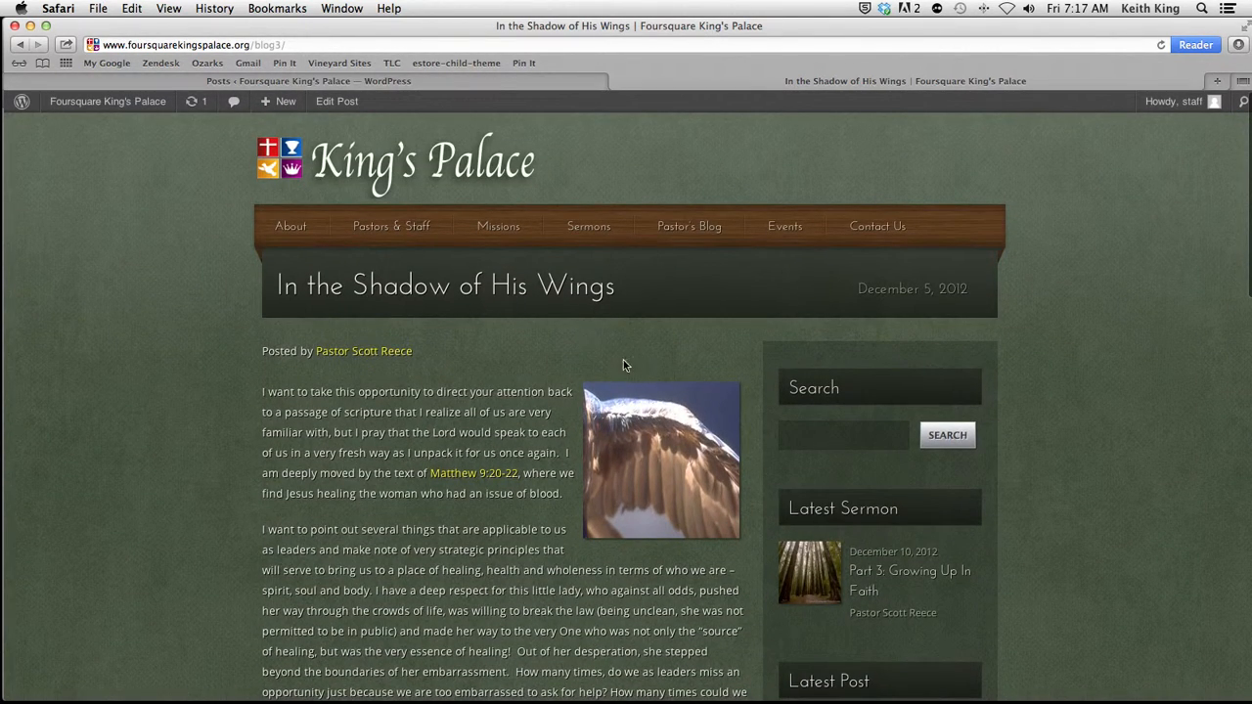
Step: Revisit the About page for comparison and look through the list of posts in the Pastor's Blog archive
{"action": "left_click", "coordinate": [293, 227]}
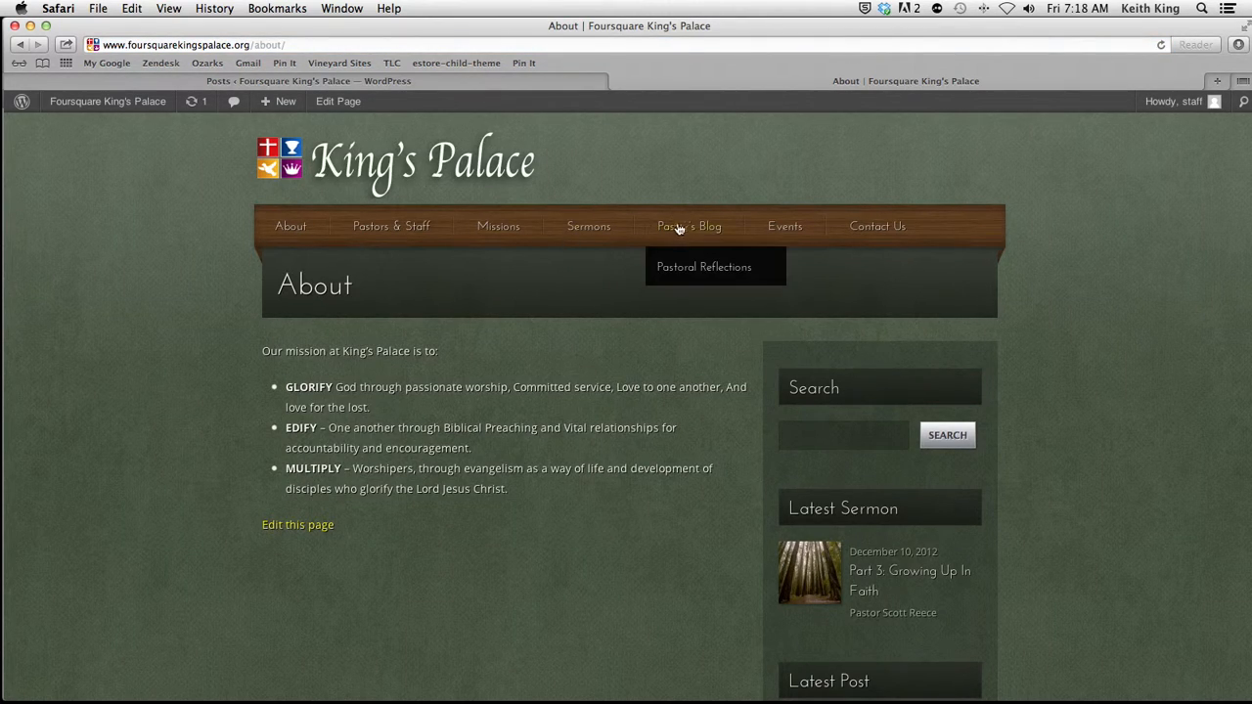
{"action": "left_click", "coordinate": [697, 230]}
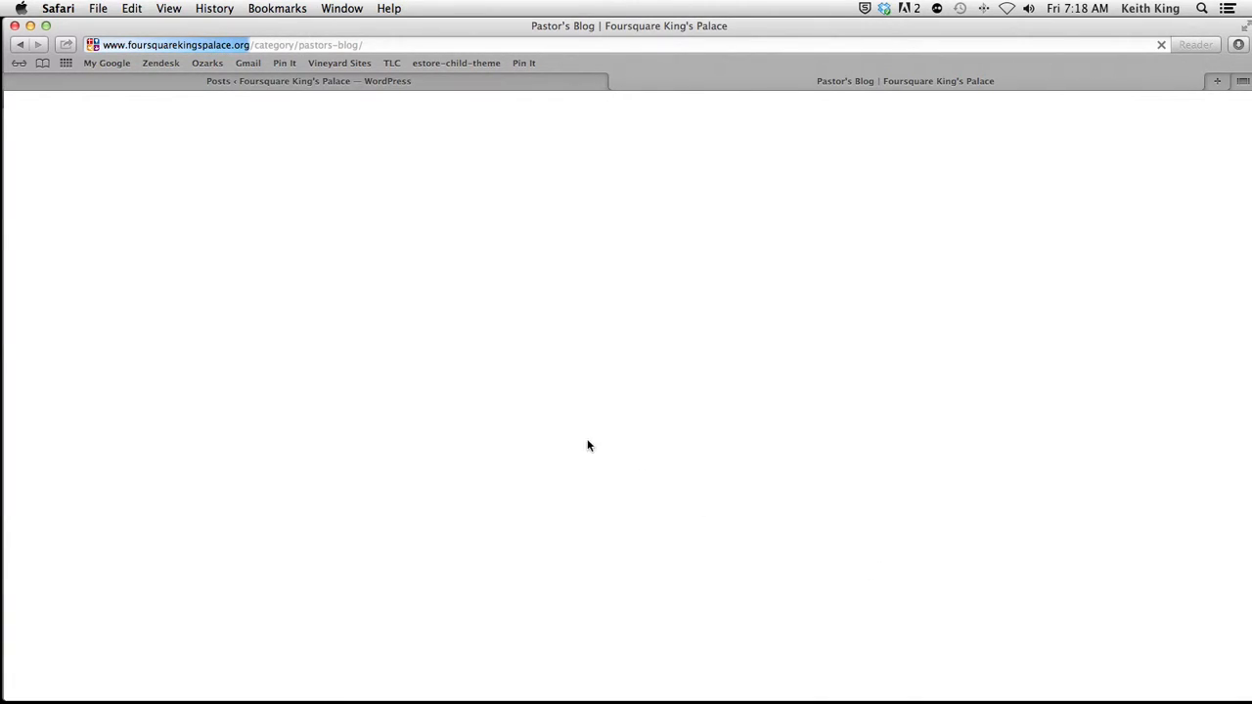
{"action": "scroll", "coordinate": [432, 481], "scroll_direction": "down", "scroll_amount": 4}
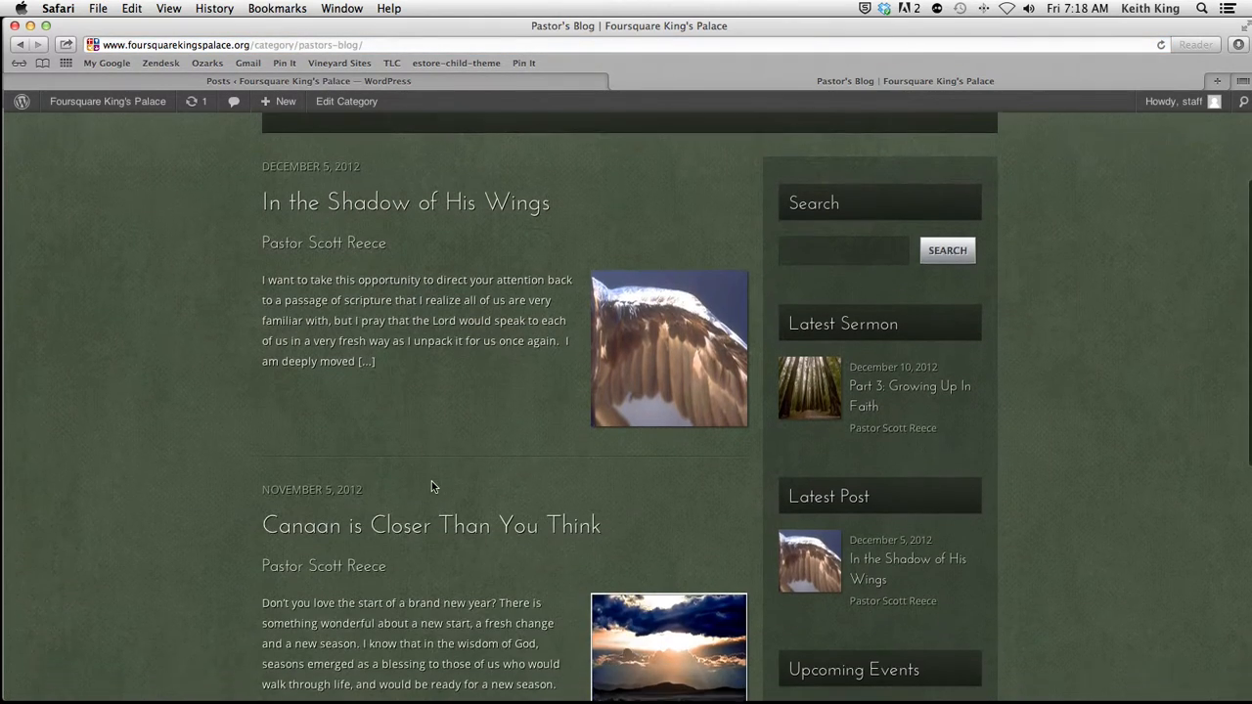
{"action": "scroll", "coordinate": [391, 569], "scroll_direction": "down", "scroll_amount": 5}
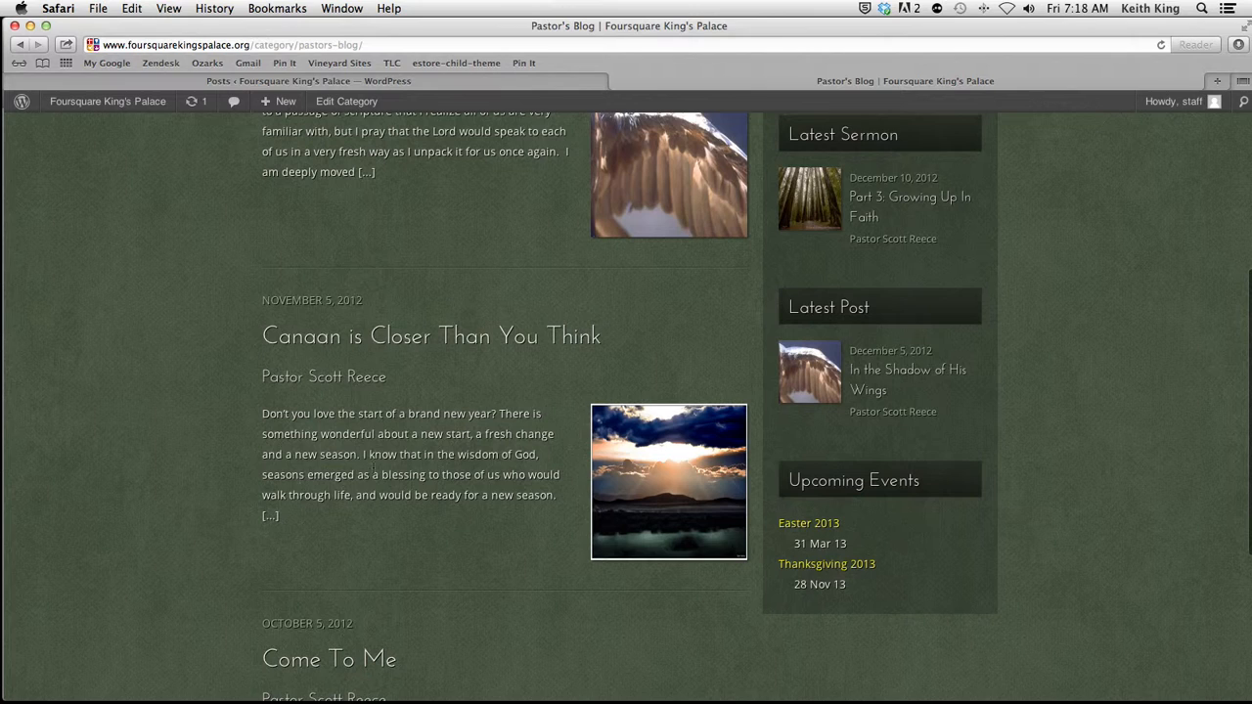
{"action": "scroll", "coordinate": [400, 573], "scroll_direction": "down", "scroll_amount": 5}
{"action": "scroll", "coordinate": [537, 568], "scroll_direction": "up", "scroll_amount": 9}
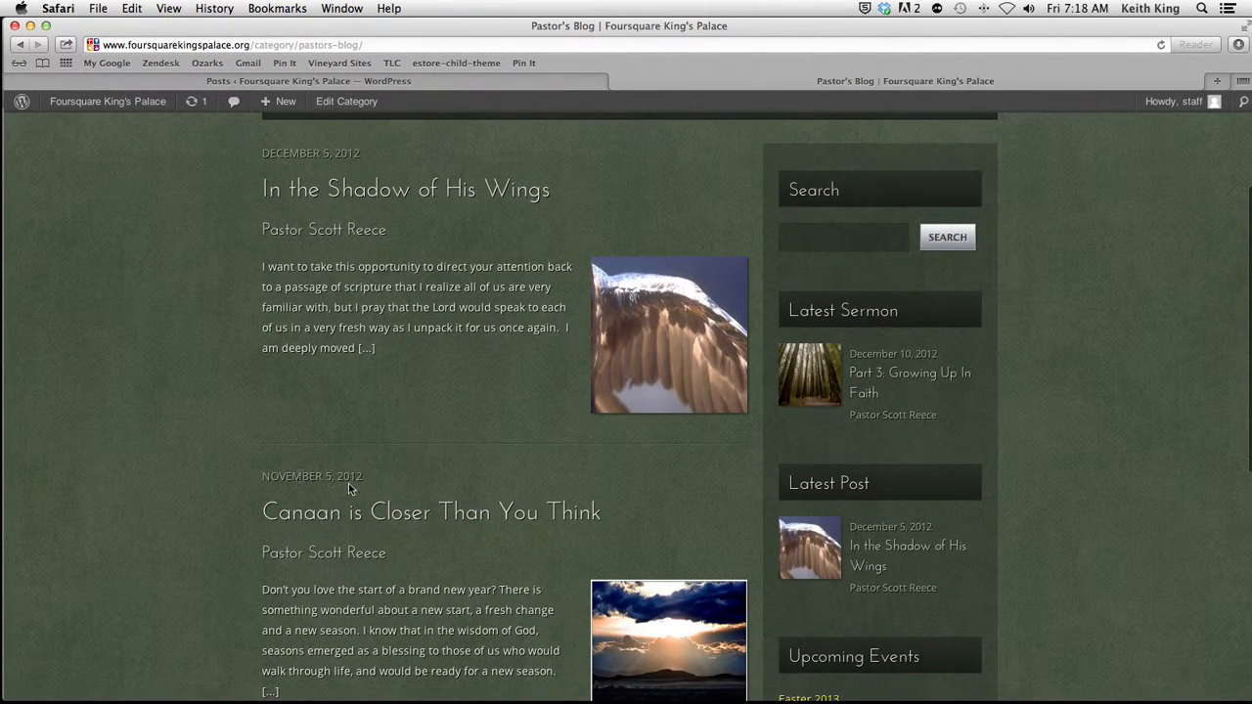
{"action": "scroll", "coordinate": [494, 552], "scroll_direction": "up", "scroll_amount": 4}
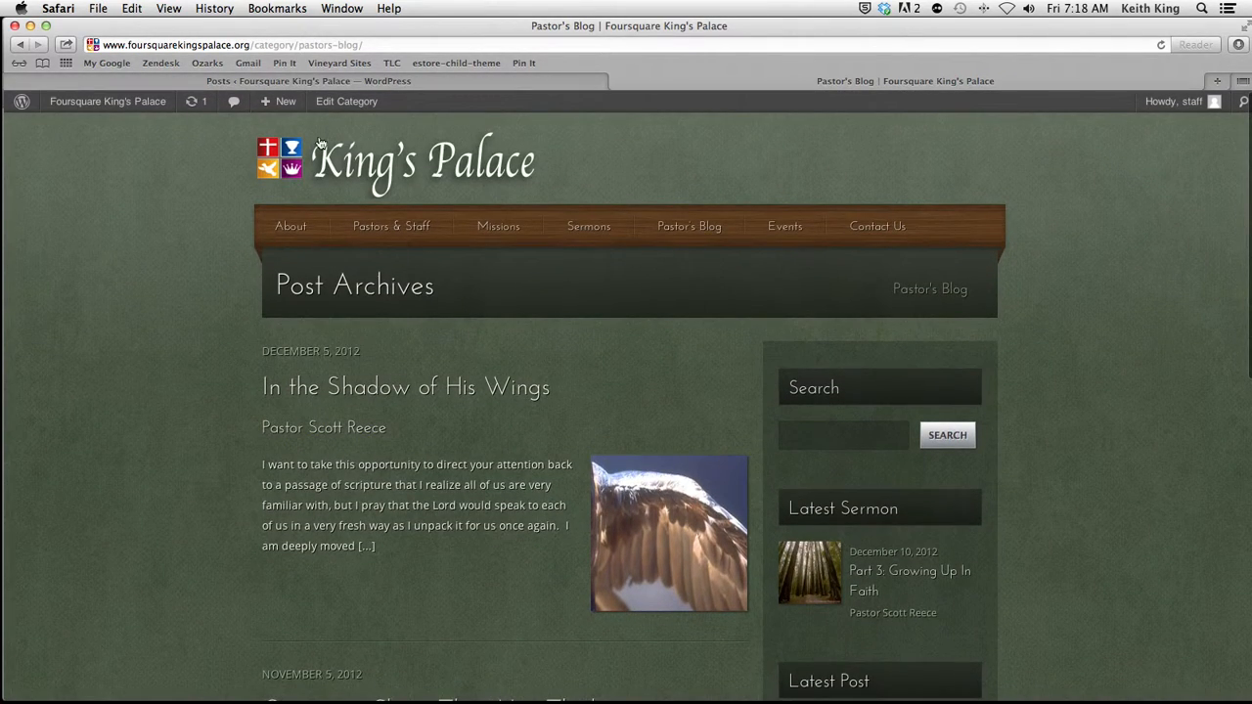
Step: Switch to the WordPress admin and examine the existing post categories
{"action": "left_click", "coordinate": [362, 84]}
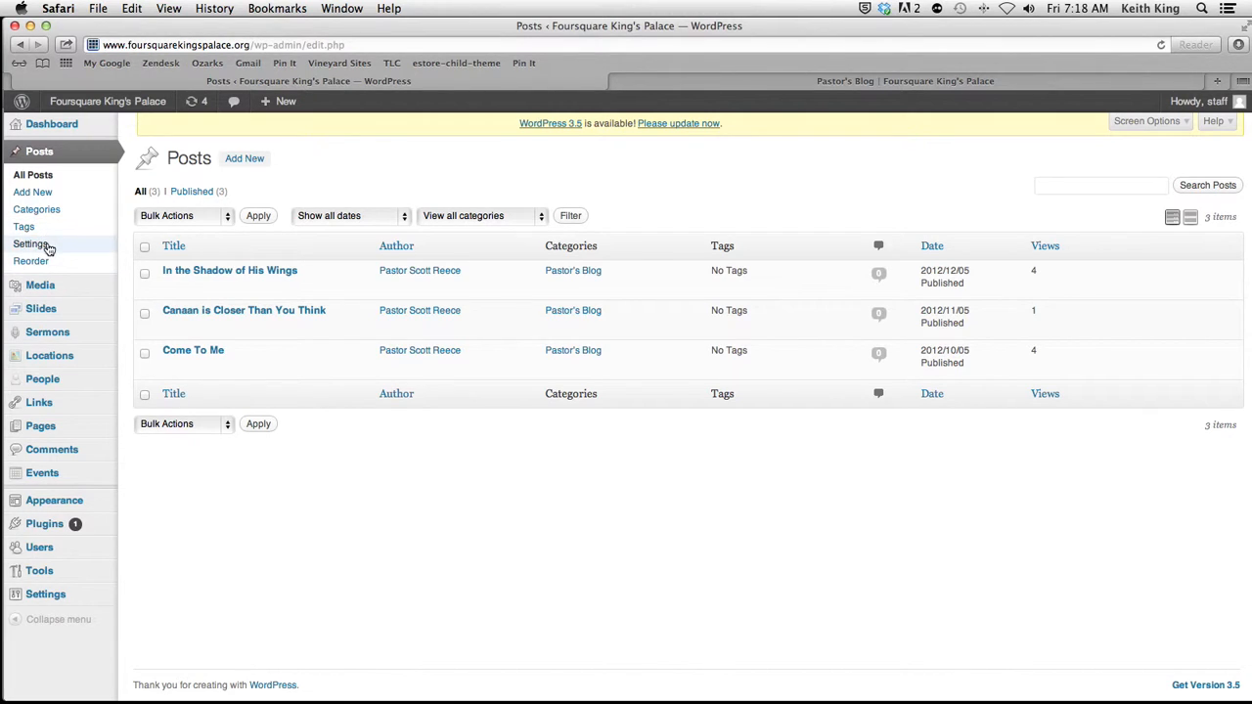
{"action": "left_click", "coordinate": [53, 215]}
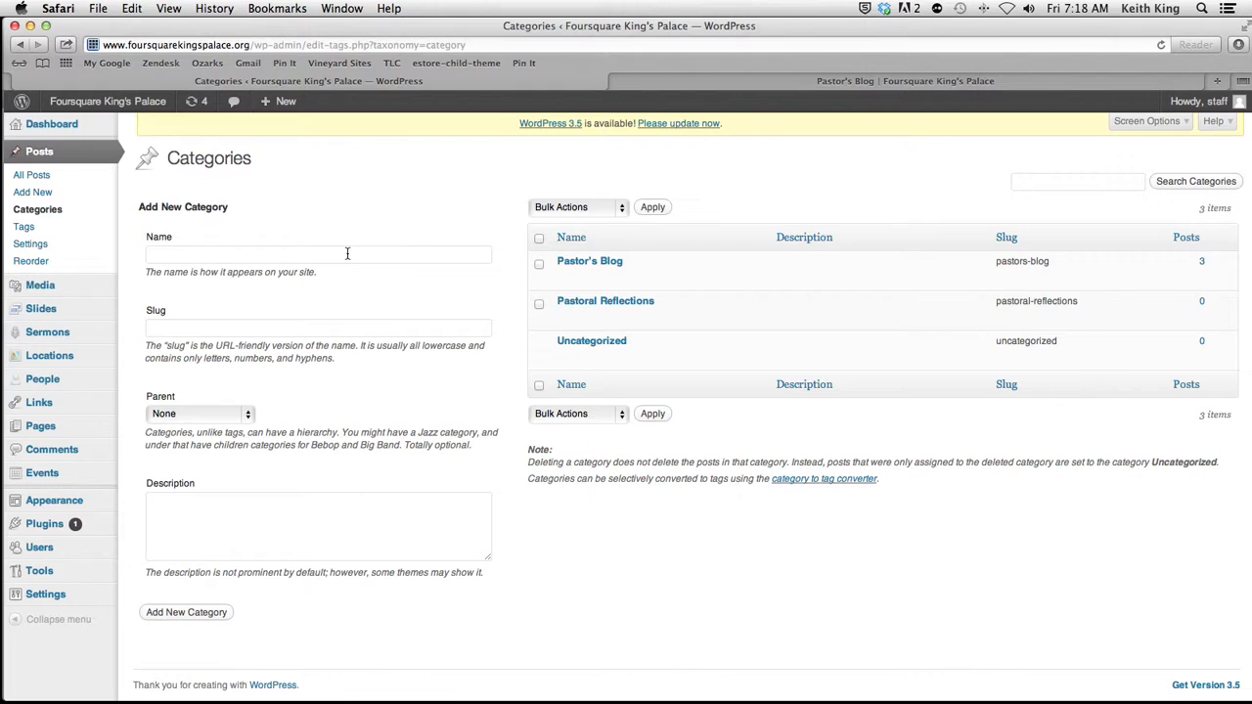
{"action": "mouse_move", "coordinate": [592, 272]}
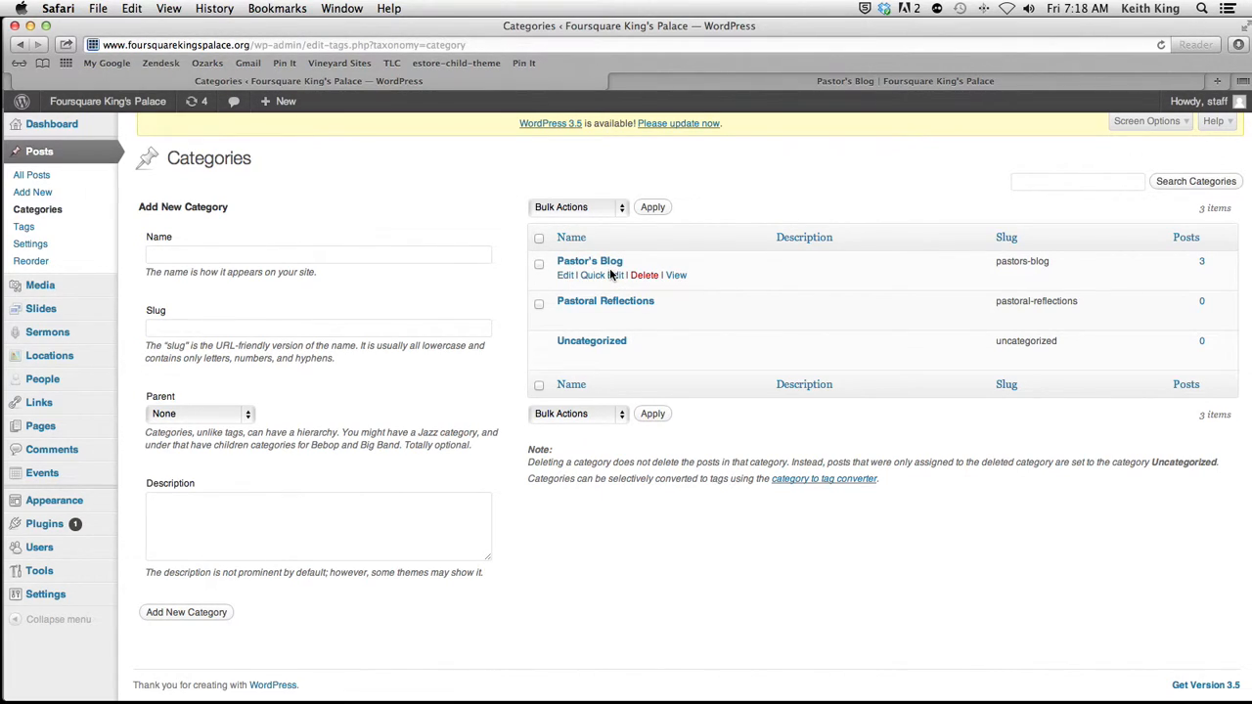
{"action": "mouse_move", "coordinate": [579, 311]}
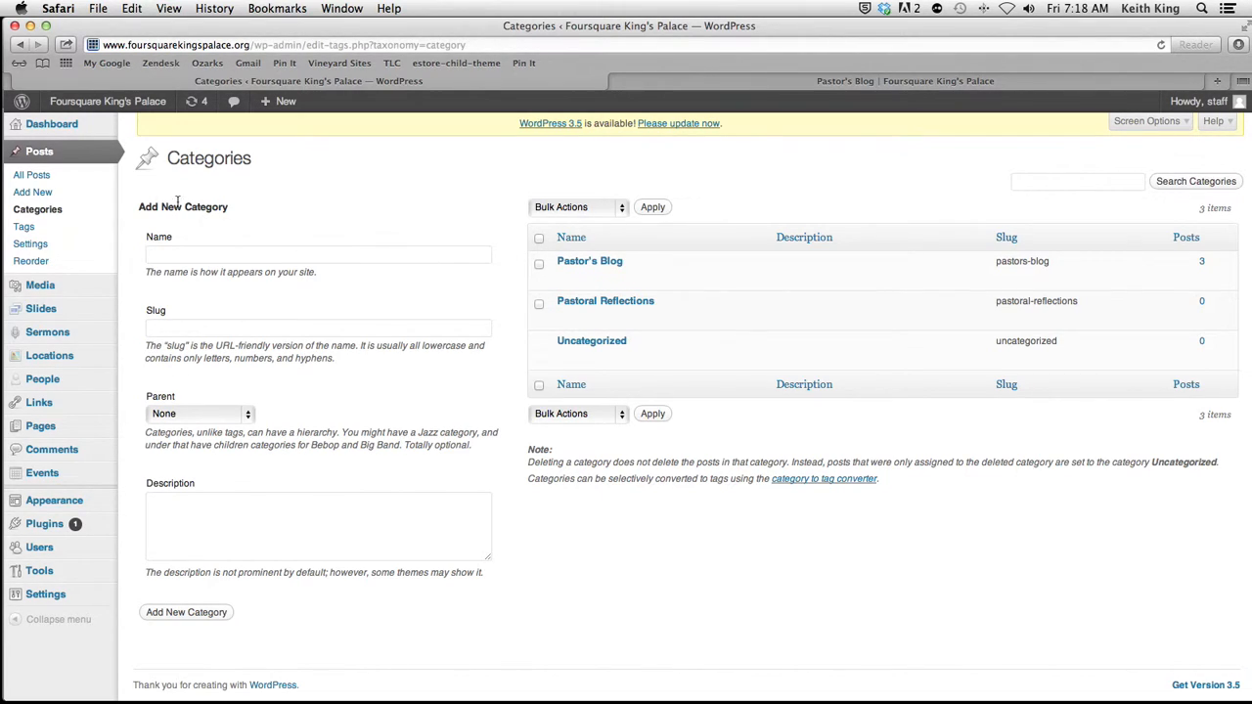
Step: Start a new post from the list of all posts and title it "Sample Post"
{"action": "left_click", "coordinate": [37, 175]}
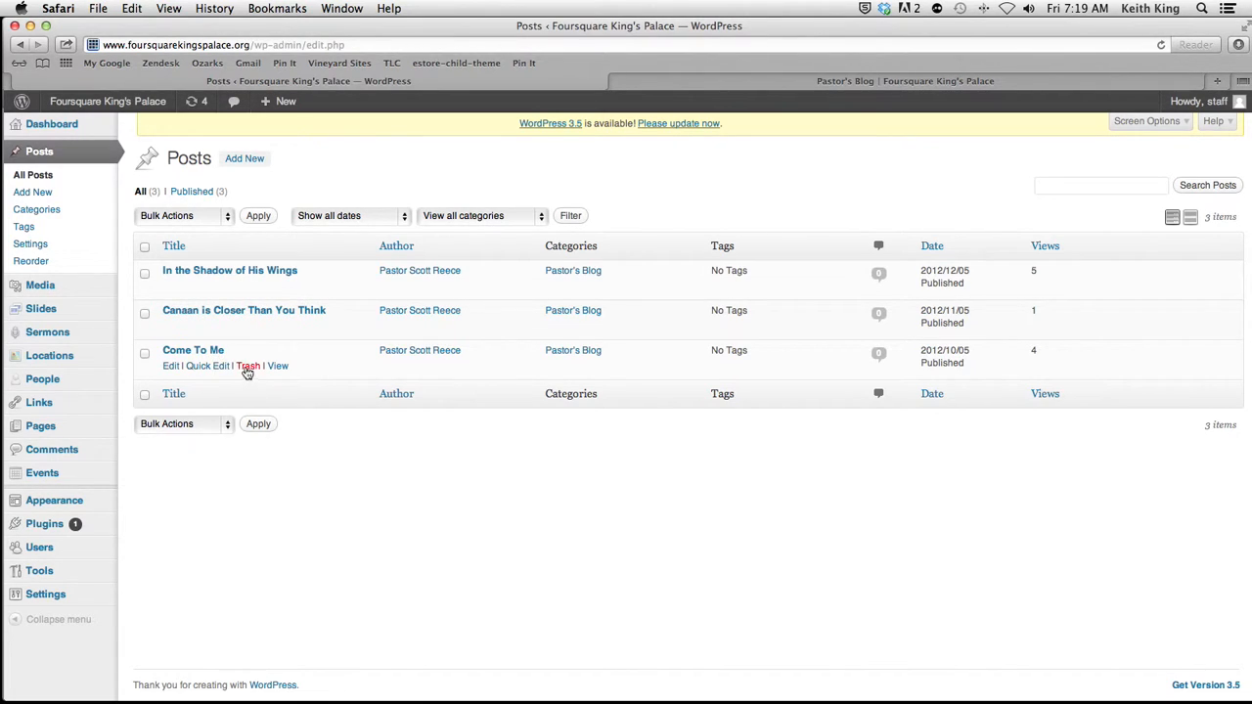
{"action": "left_click", "coordinate": [246, 159]}
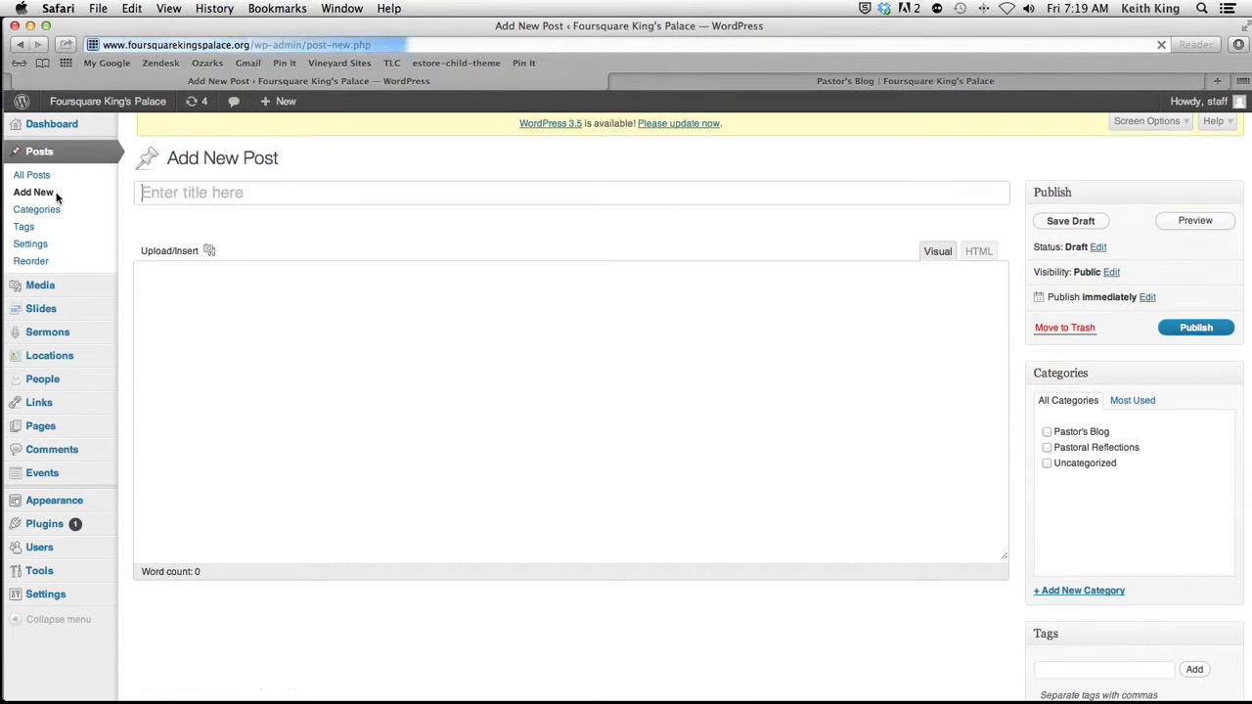
{"action": "type", "text": "Sample P"}
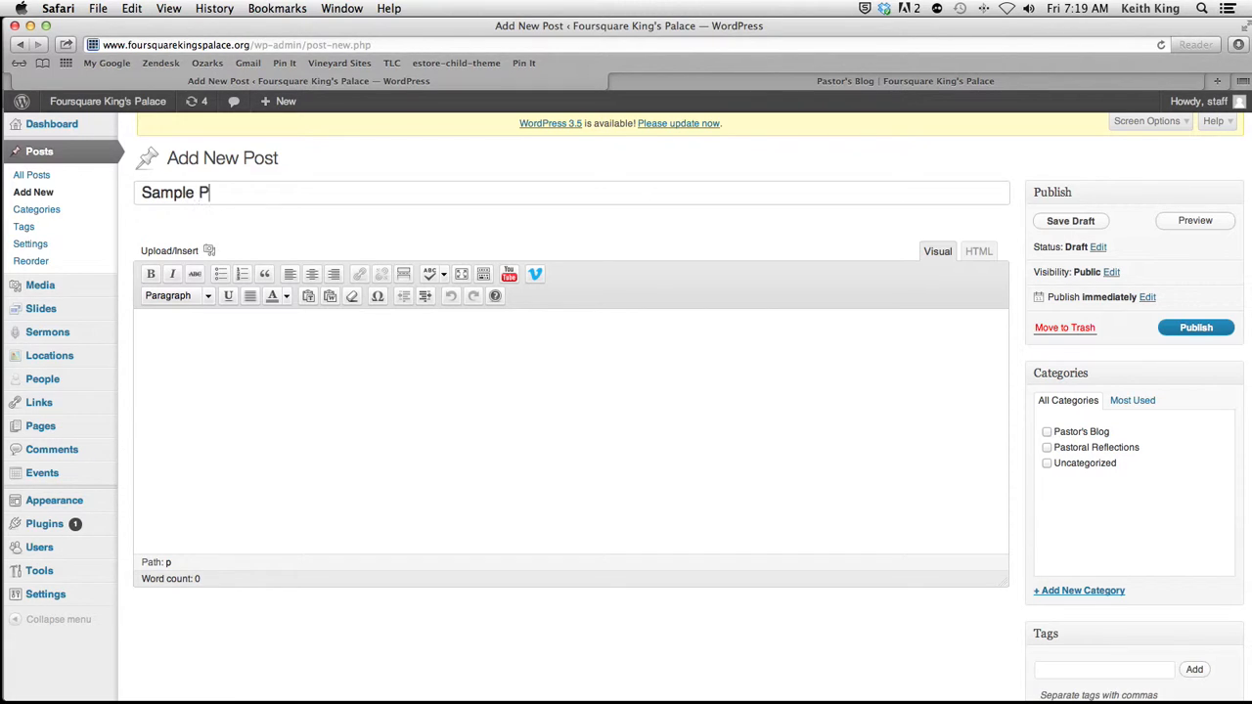
{"action": "left_click", "coordinate": [341, 464]}
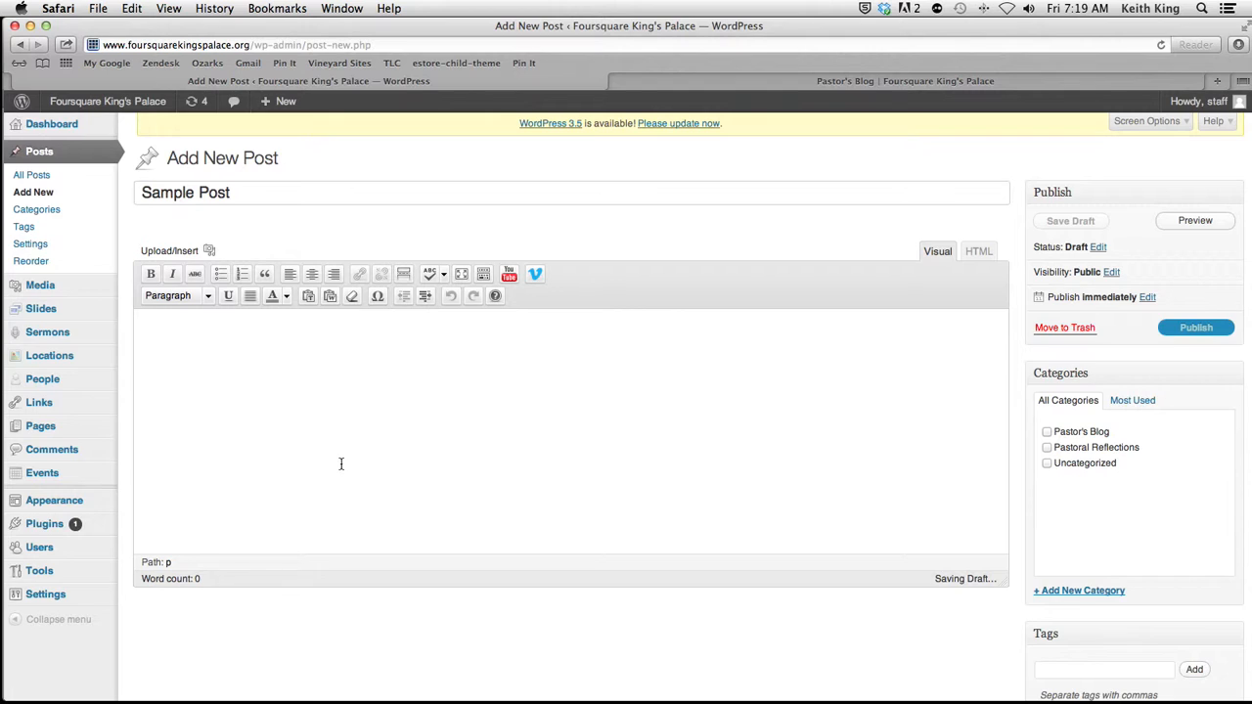
Step: Search the web for "Sample latin text" in a new browser tab and open the Lorem Ipsum site, lipsum.com
{"action": "left_click", "coordinate": [1217, 81]}
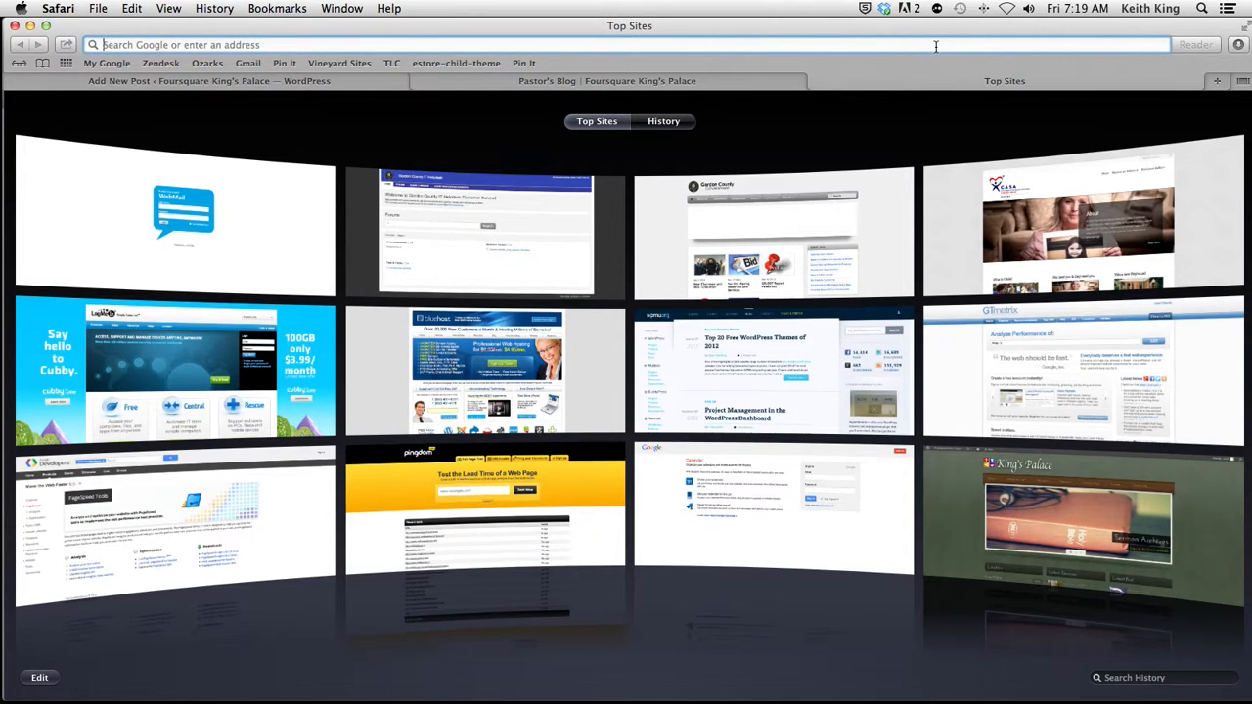
{"action": "type", "text": "Sample latin te"}
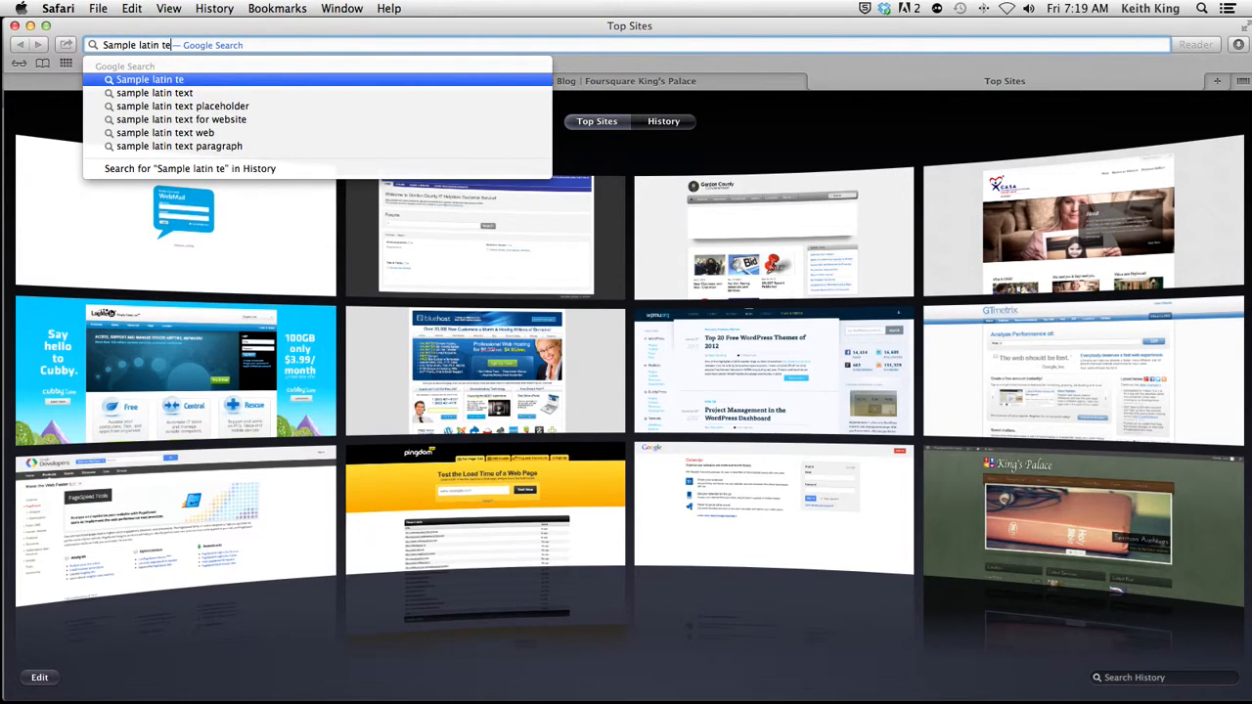
{"action": "type", "text": "xt"}
{"action": "key", "text": "Return"}
{"action": "left_click", "coordinate": [277, 248]}
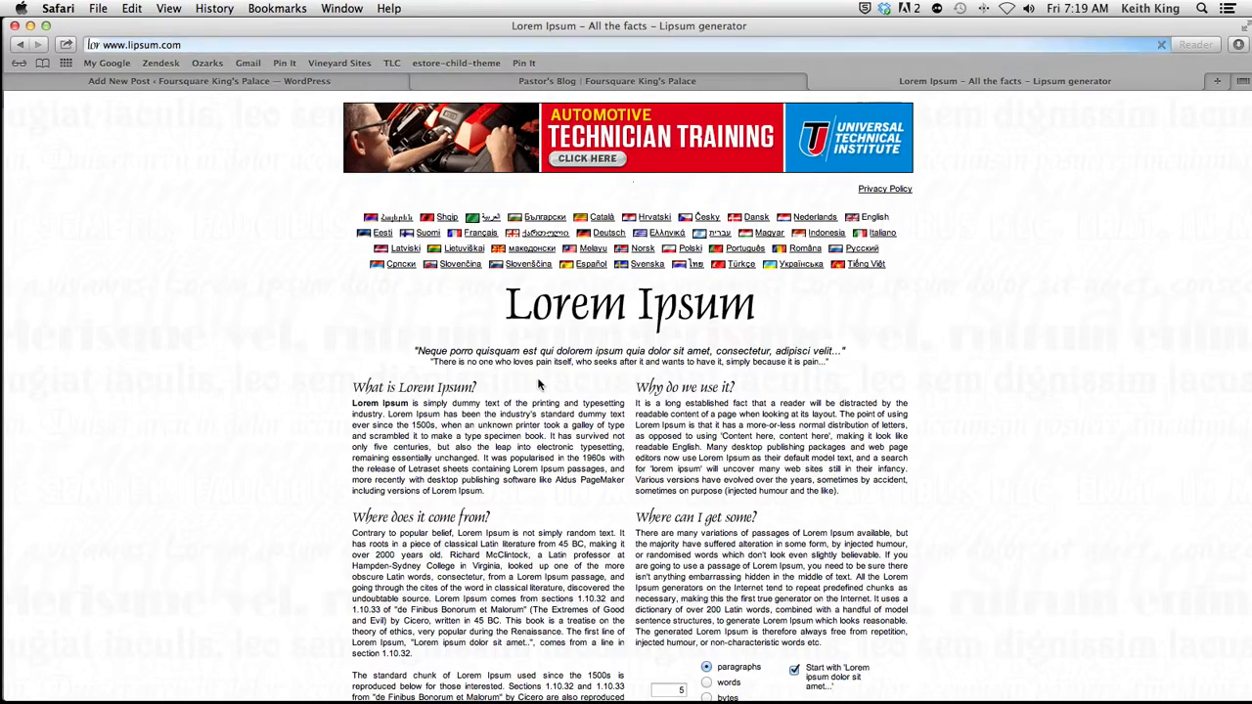
Step: Copy the standard Lorem Ipsum passage used since the 1500s and close the lipsum.com page
{"action": "scroll", "coordinate": [491, 457], "scroll_direction": "down", "scroll_amount": 15}
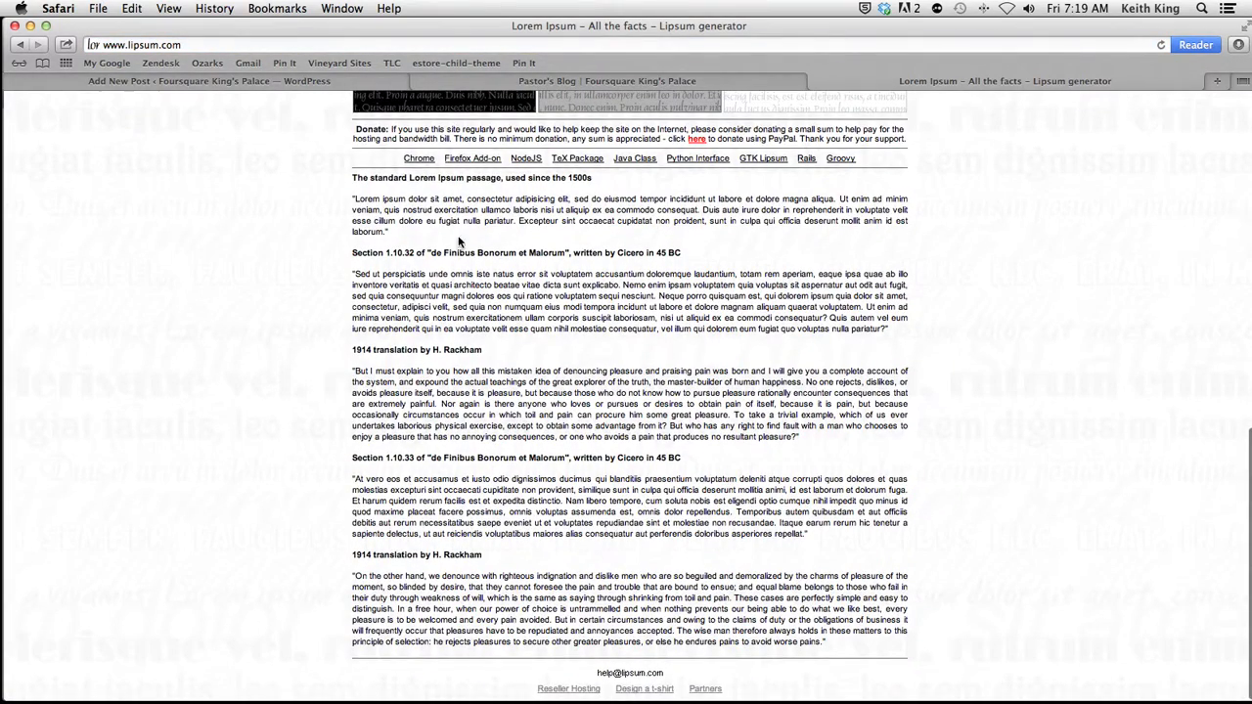
{"action": "left_click_drag", "start_coordinate": [354, 198], "coordinate": [381, 232]}
{"action": "right_click", "coordinate": [386, 233]}
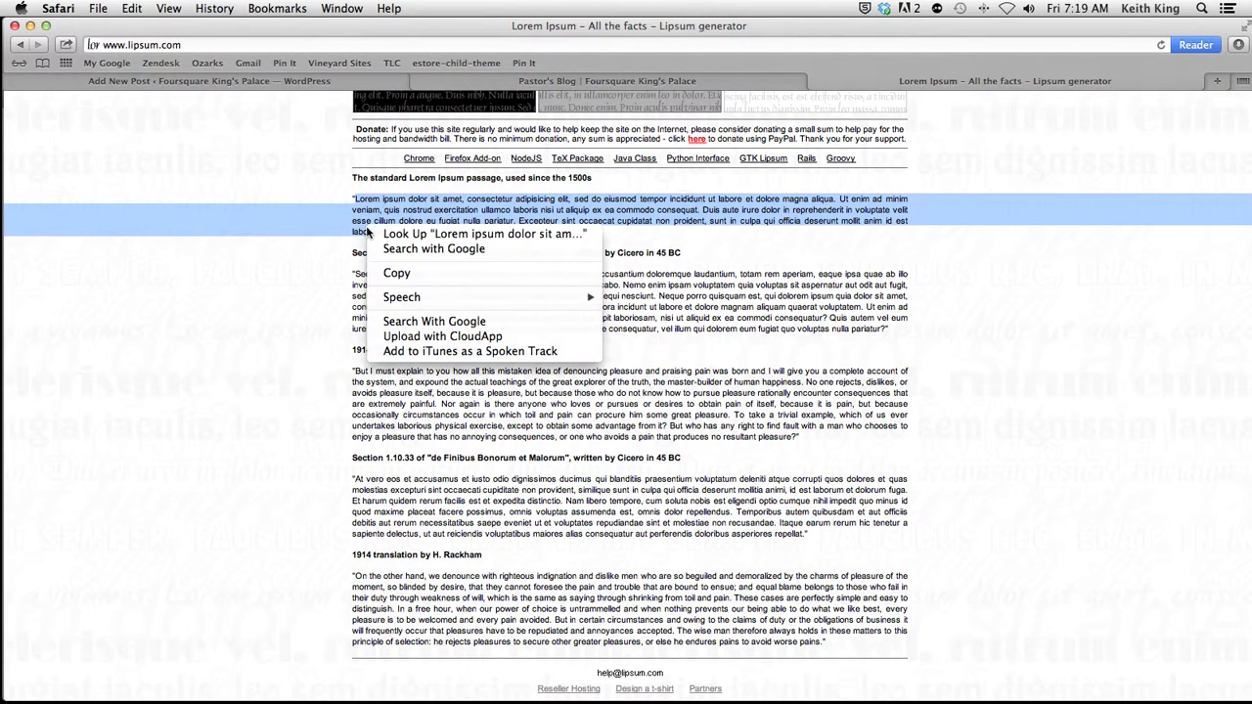
{"action": "left_click", "coordinate": [396, 275]}
{"action": "left_click", "coordinate": [817, 83]}
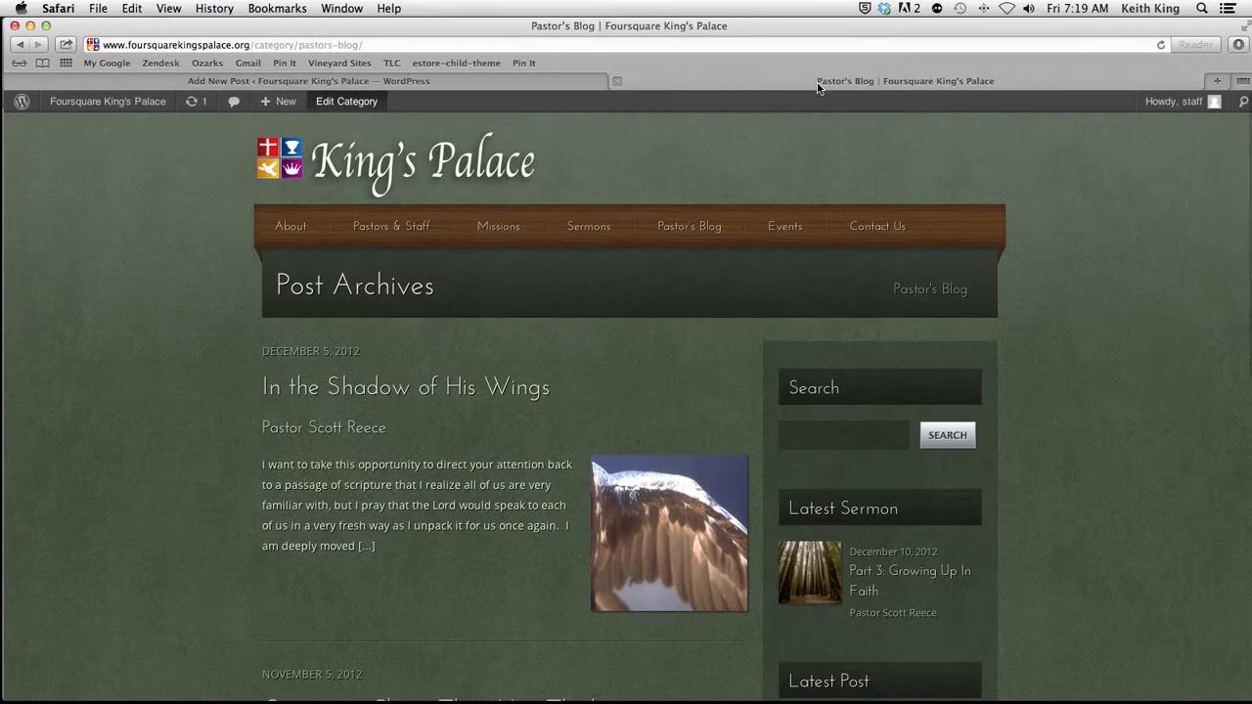
Step: Paste the copied Lorem Ipsum passage into the Sample Post body three times as separate paragraphs
{"action": "left_click", "coordinate": [353, 79]}
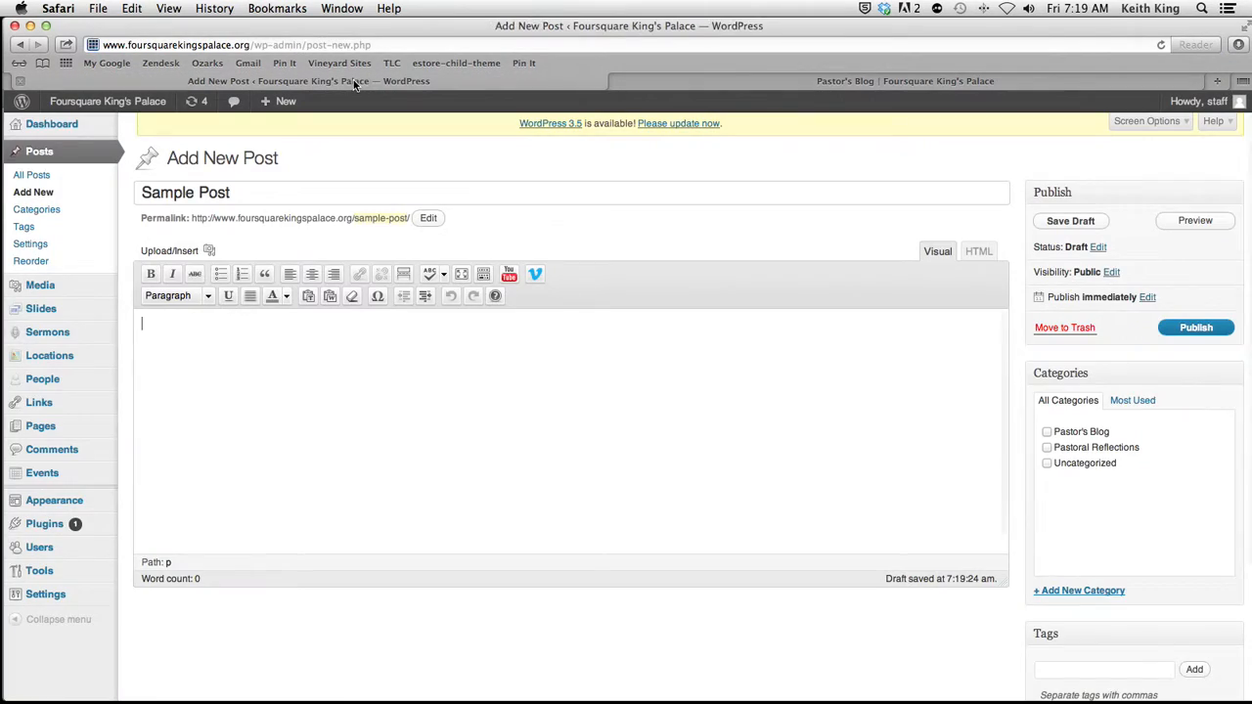
{"action": "right_click", "coordinate": [282, 355]}
{"action": "left_click", "coordinate": [333, 394]}
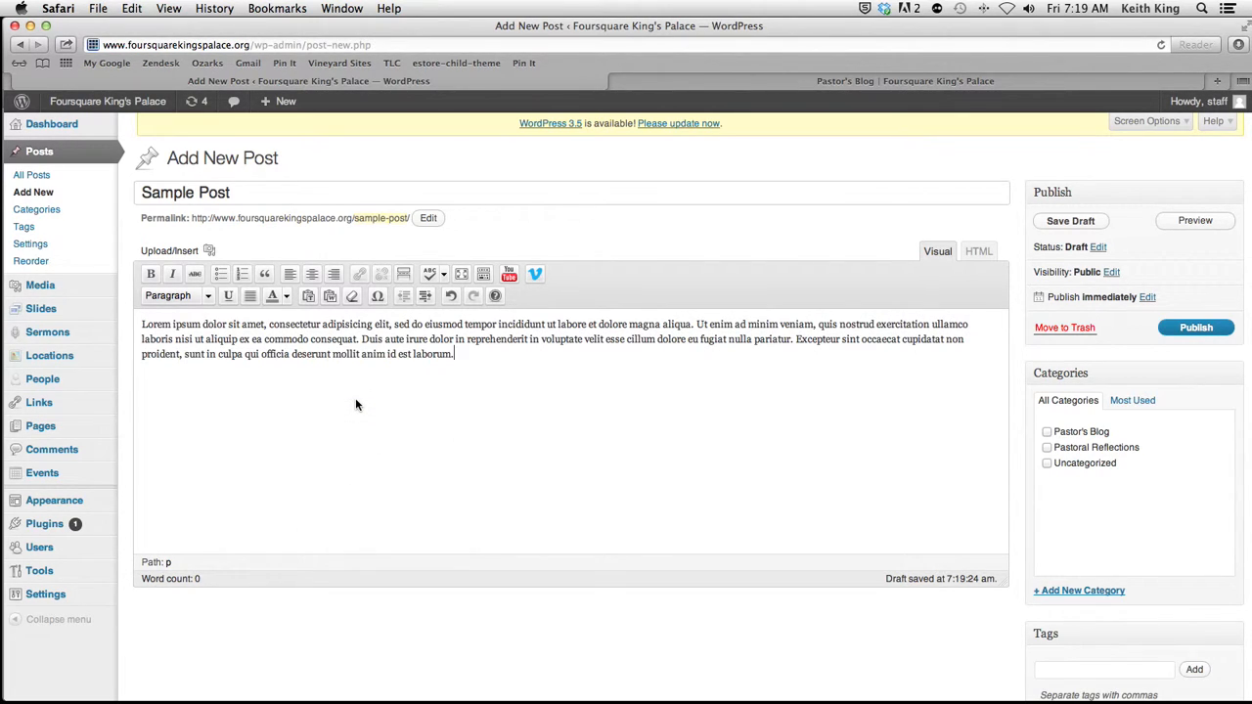
{"action": "key", "text": "Return"}
{"action": "key", "text": "super+v"}
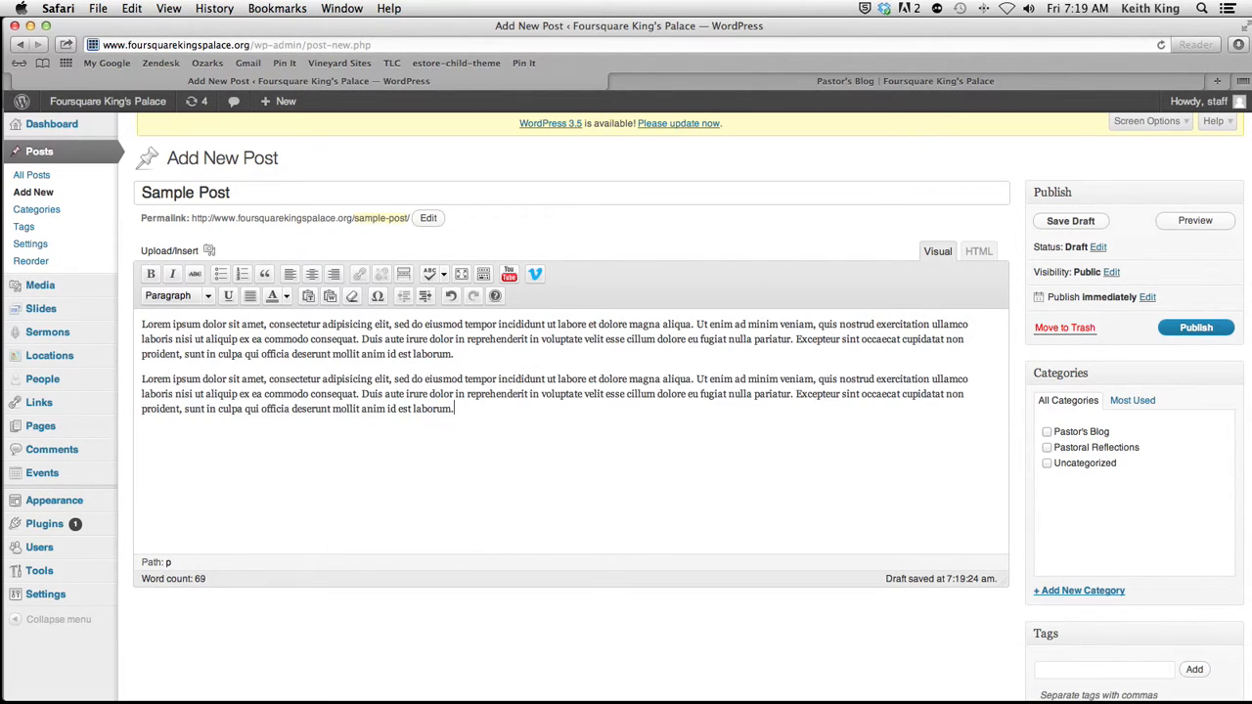
{"action": "key", "text": "super+v"}
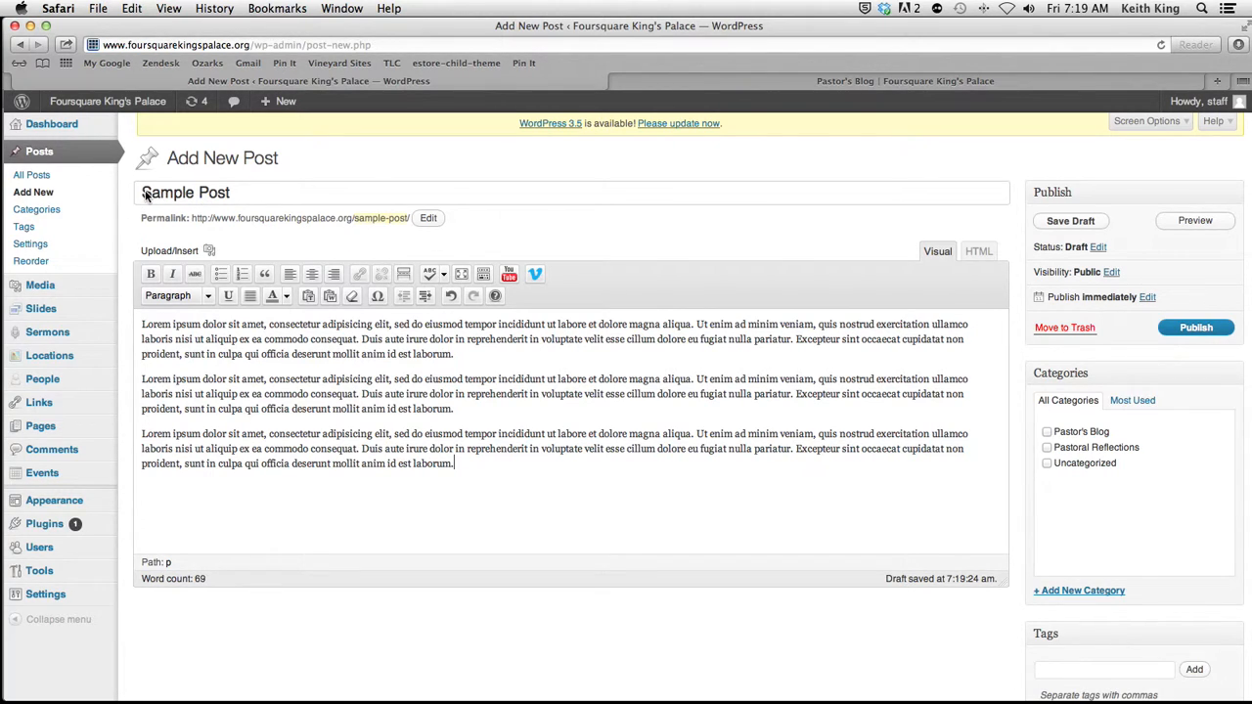
Step: Highlight the post title and review the paragraph and heading formats available in the editor
{"action": "left_click_drag", "start_coordinate": [145, 195], "coordinate": [269, 202]}
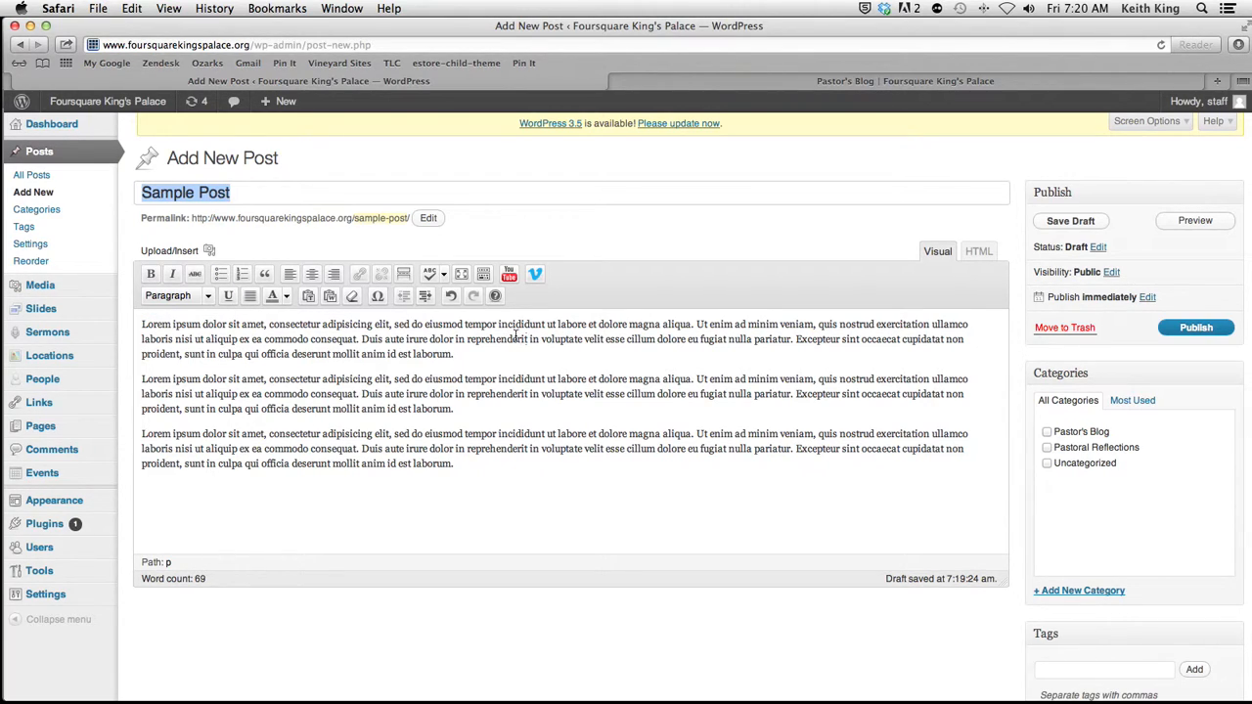
{"action": "left_click", "coordinate": [207, 295]}
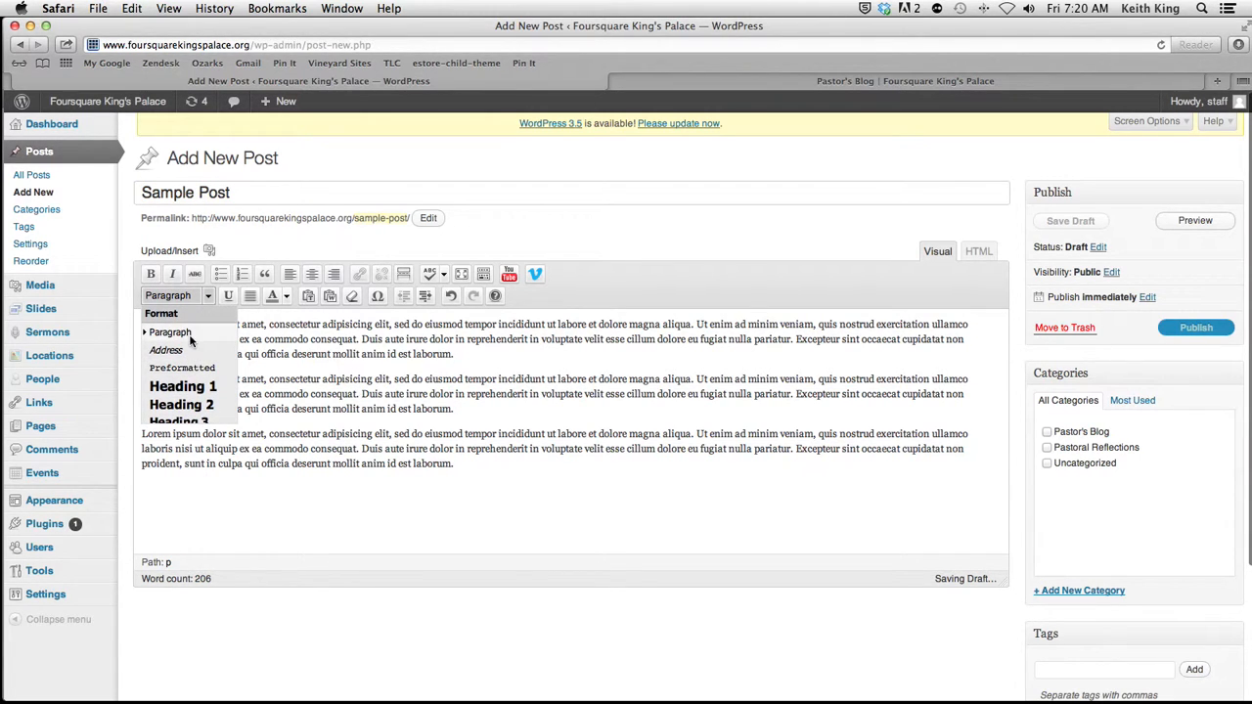
{"action": "scroll", "coordinate": [193, 353], "scroll_direction": "down", "scroll_amount": 5}
{"action": "scroll", "coordinate": [196, 333], "scroll_direction": "up", "scroll_amount": 5}
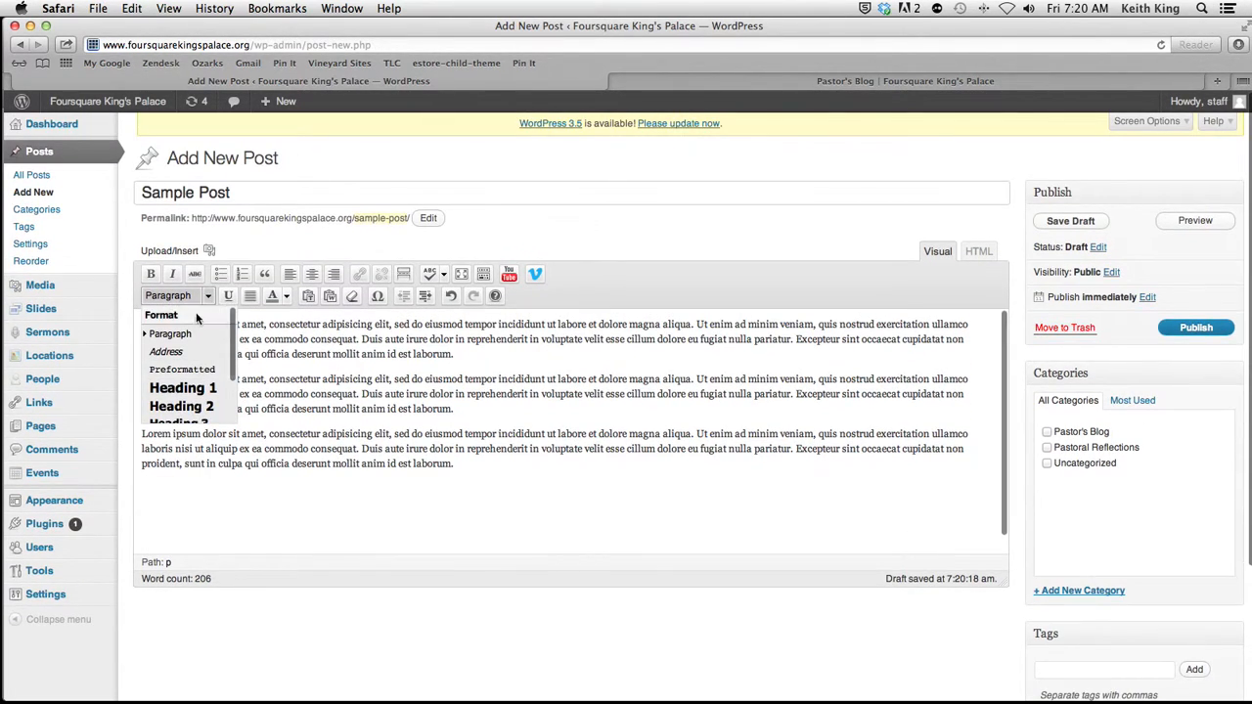
{"action": "left_click", "coordinate": [247, 256]}
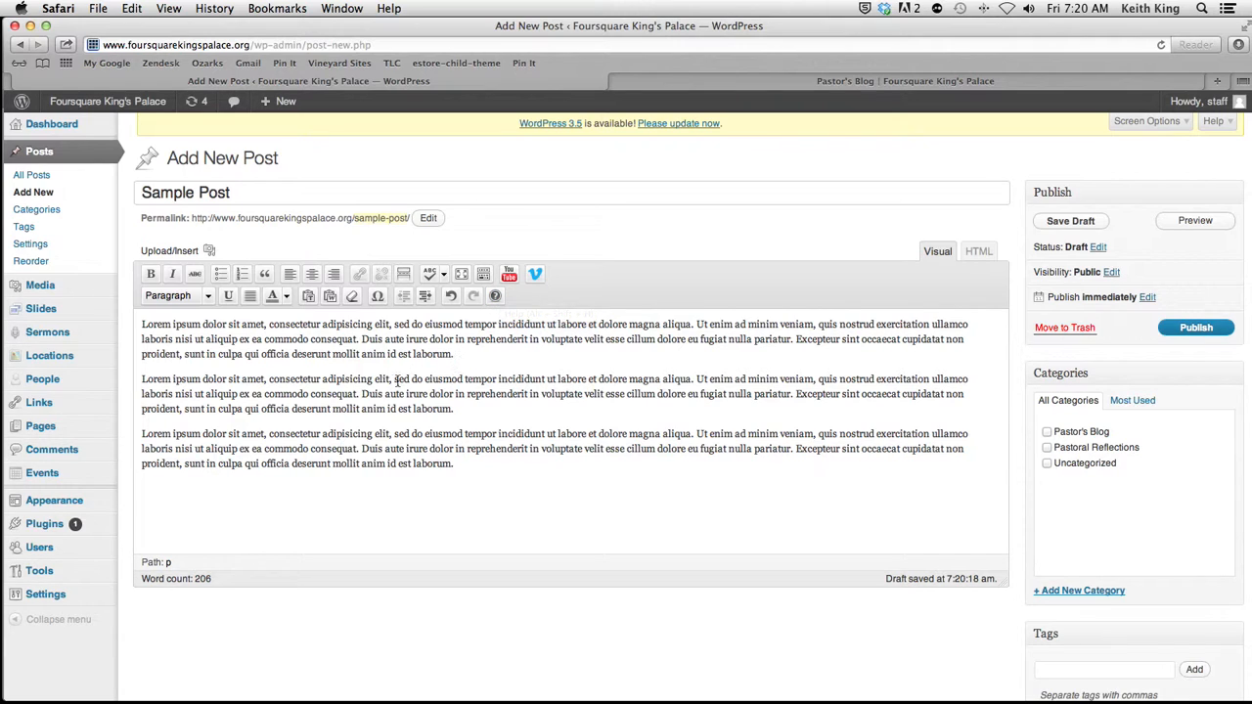
Step: Enable the Excerpt, Custom Fields, Discussion and Author boxes on the post editing screen
{"action": "left_click", "coordinate": [143, 329]}
{"action": "scroll", "coordinate": [776, 448], "scroll_direction": "down", "scroll_amount": 5}
{"action": "scroll", "coordinate": [776, 448], "scroll_direction": "up", "scroll_amount": 5}
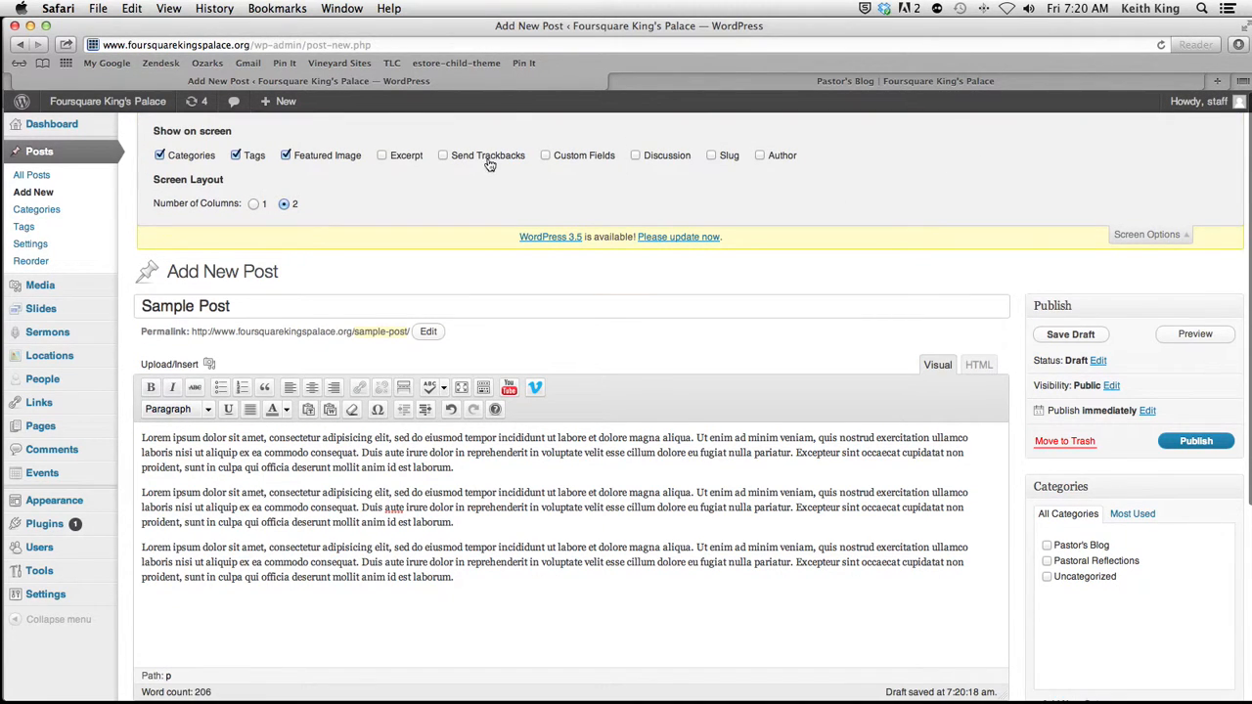
{"action": "left_click", "coordinate": [382, 156]}
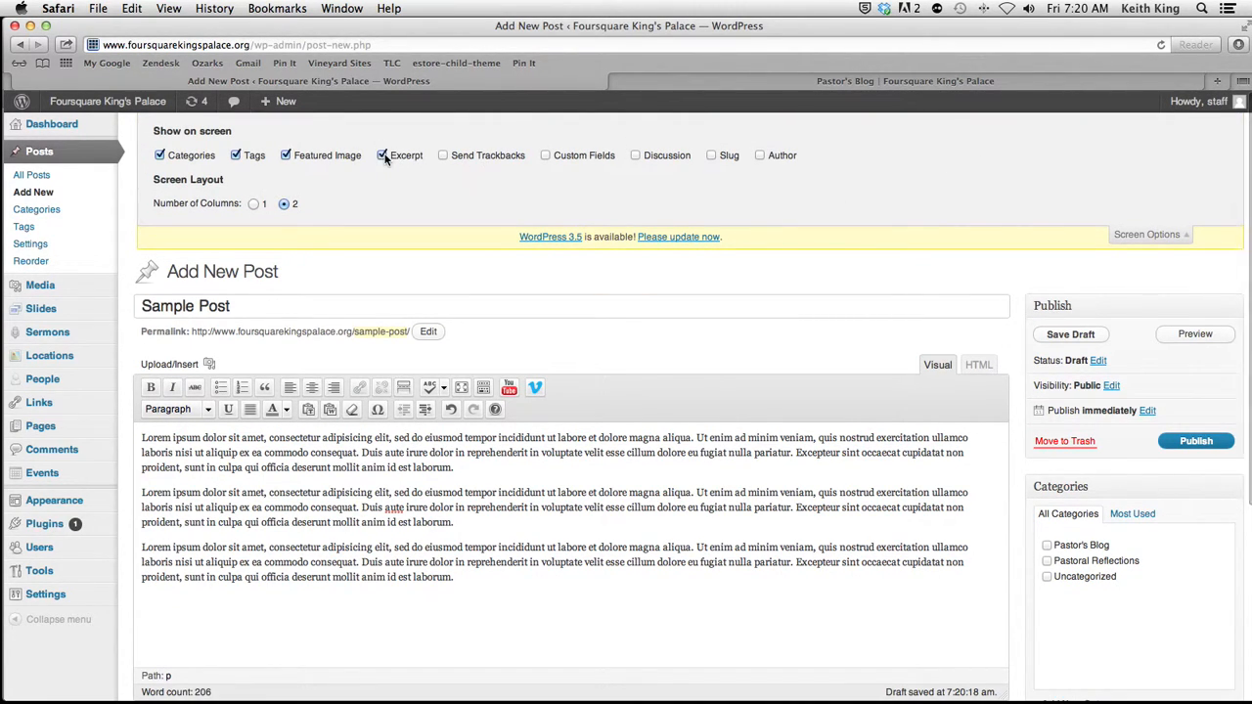
{"action": "left_click", "coordinate": [547, 155]}
{"action": "left_click", "coordinate": [636, 156]}
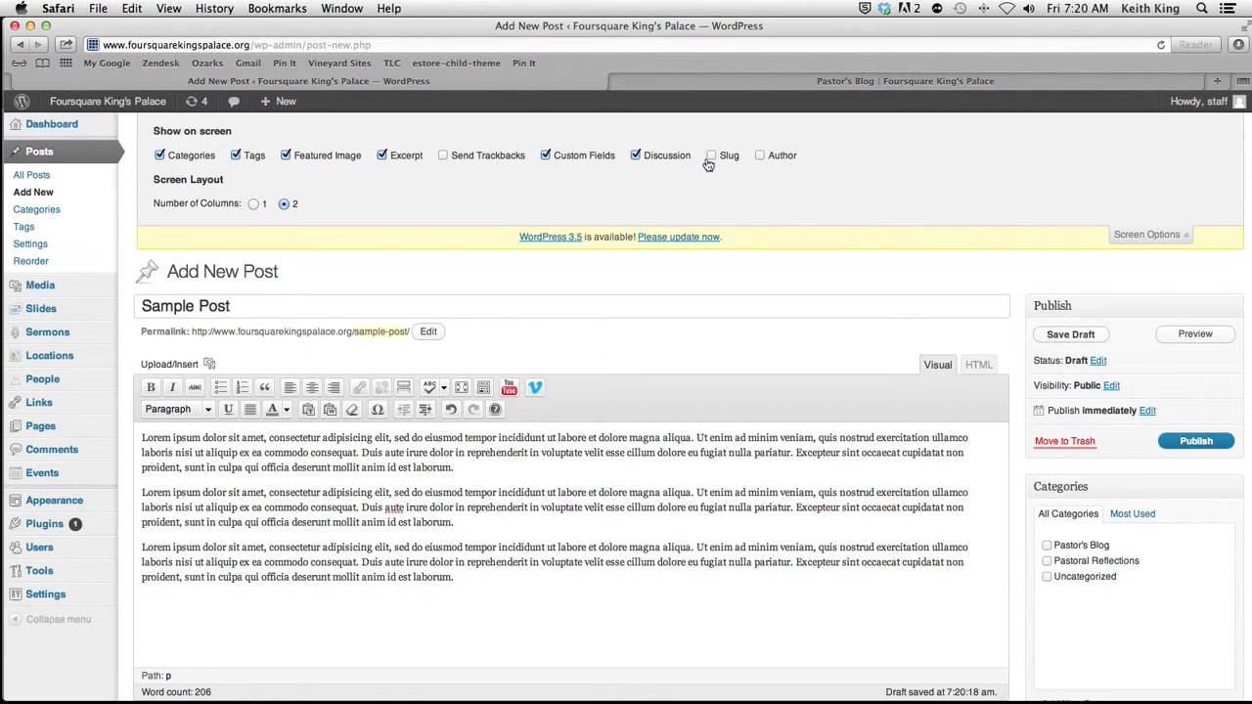
{"action": "left_click", "coordinate": [762, 156]}
{"action": "left_click", "coordinate": [1145, 235]}
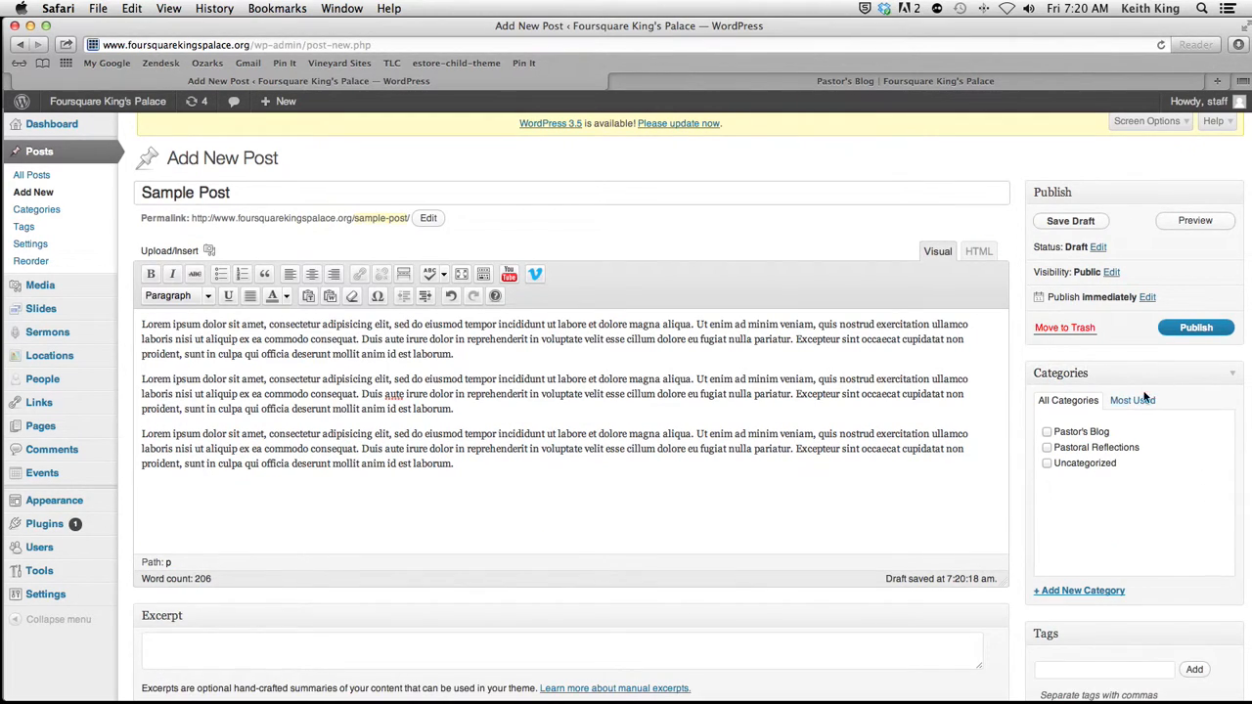
Step: Look at the post's visibility options and cancel without choosing another one
{"action": "scroll", "coordinate": [1126, 419], "scroll_direction": "down", "scroll_amount": 2}
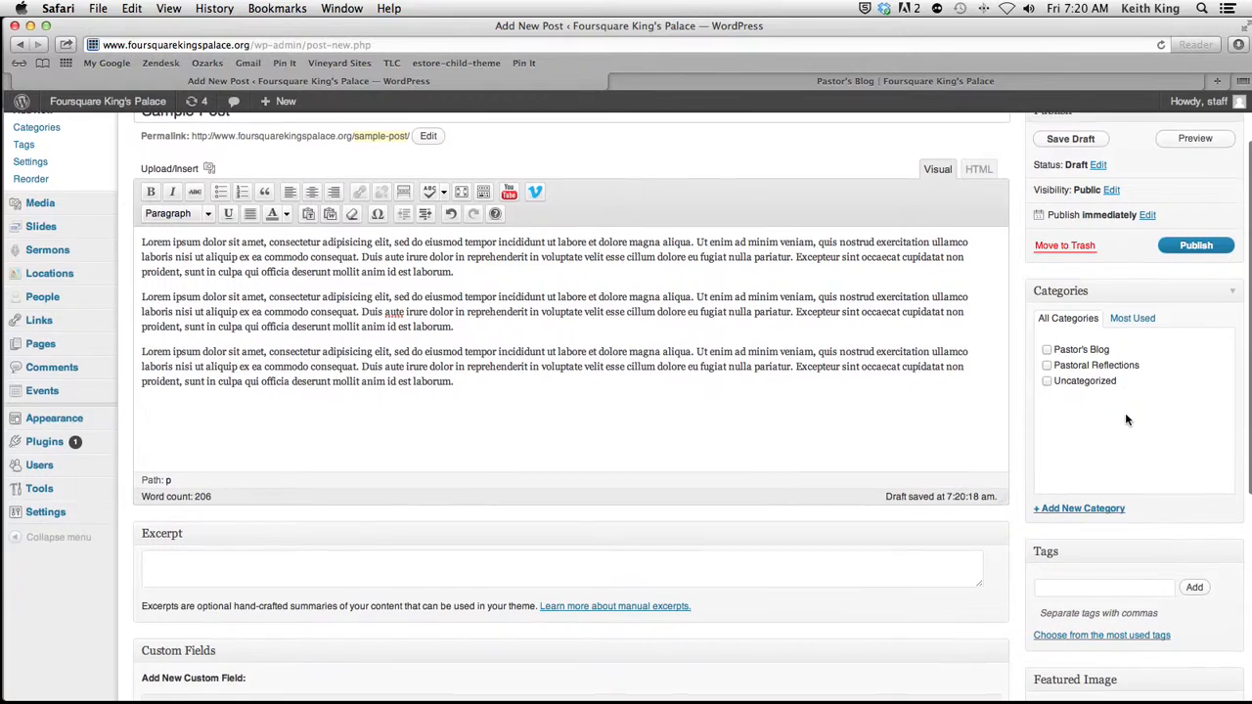
{"action": "left_click", "coordinate": [1113, 191]}
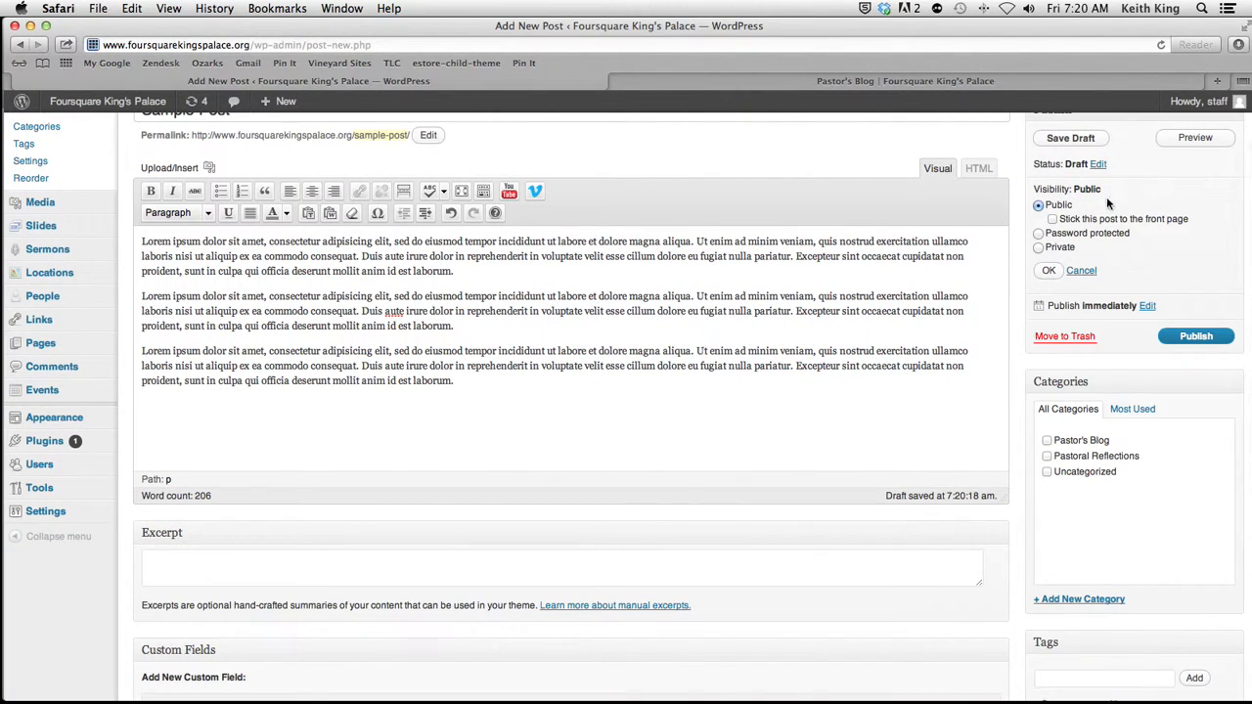
{"action": "left_click", "coordinate": [1083, 272]}
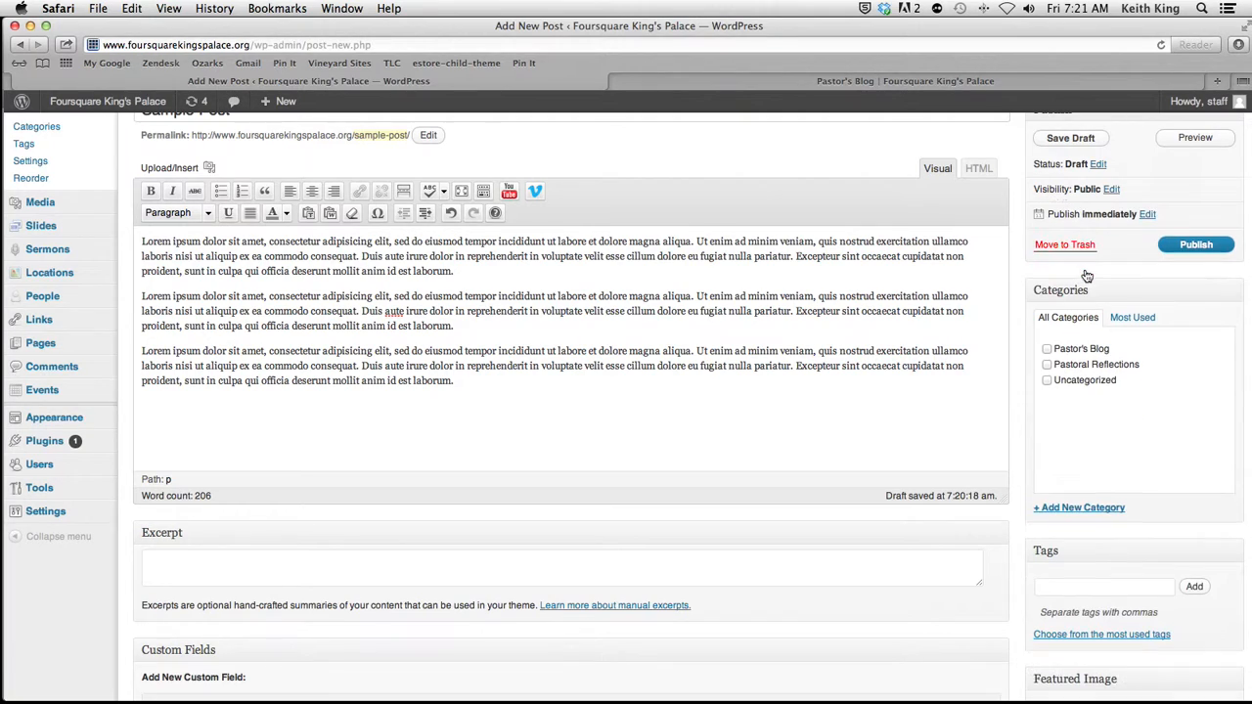
Step: Try setting the post's publish date to January 31, 2013 and cancel the scheduling
{"action": "left_click", "coordinate": [1148, 215]}
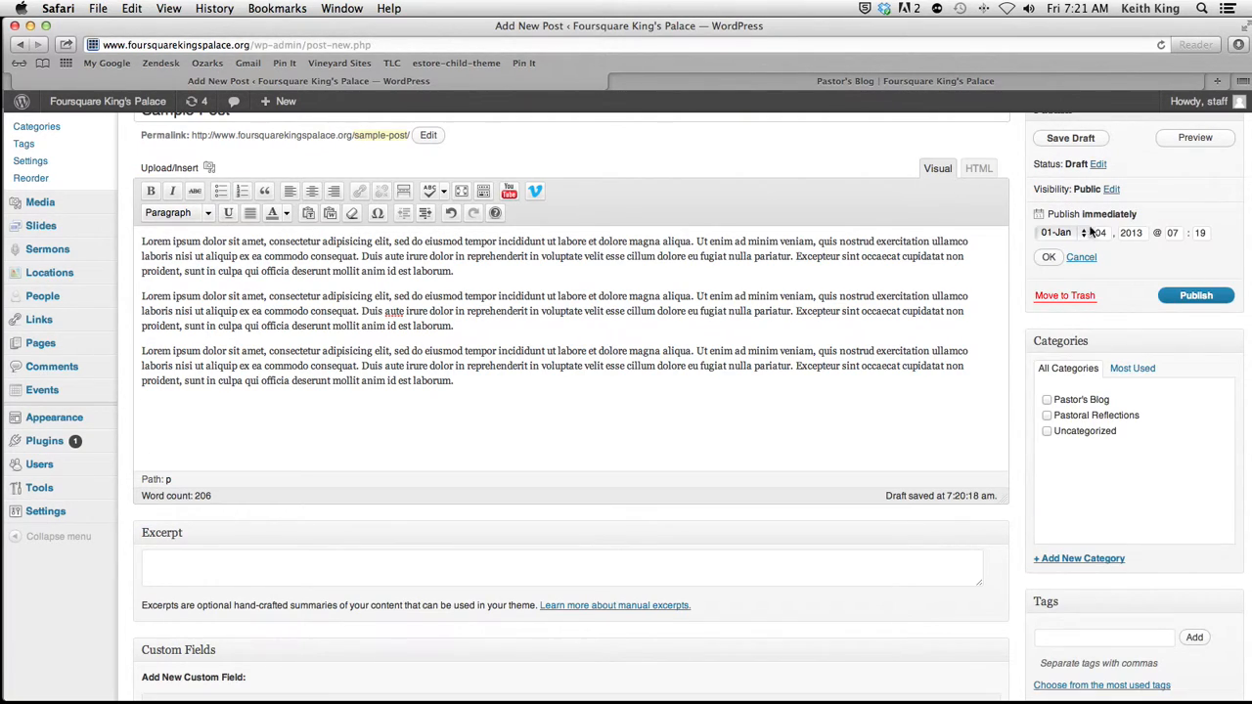
{"action": "left_click_drag", "start_coordinate": [1107, 235], "coordinate": [1091, 236]}
{"action": "type", "text": "31"}
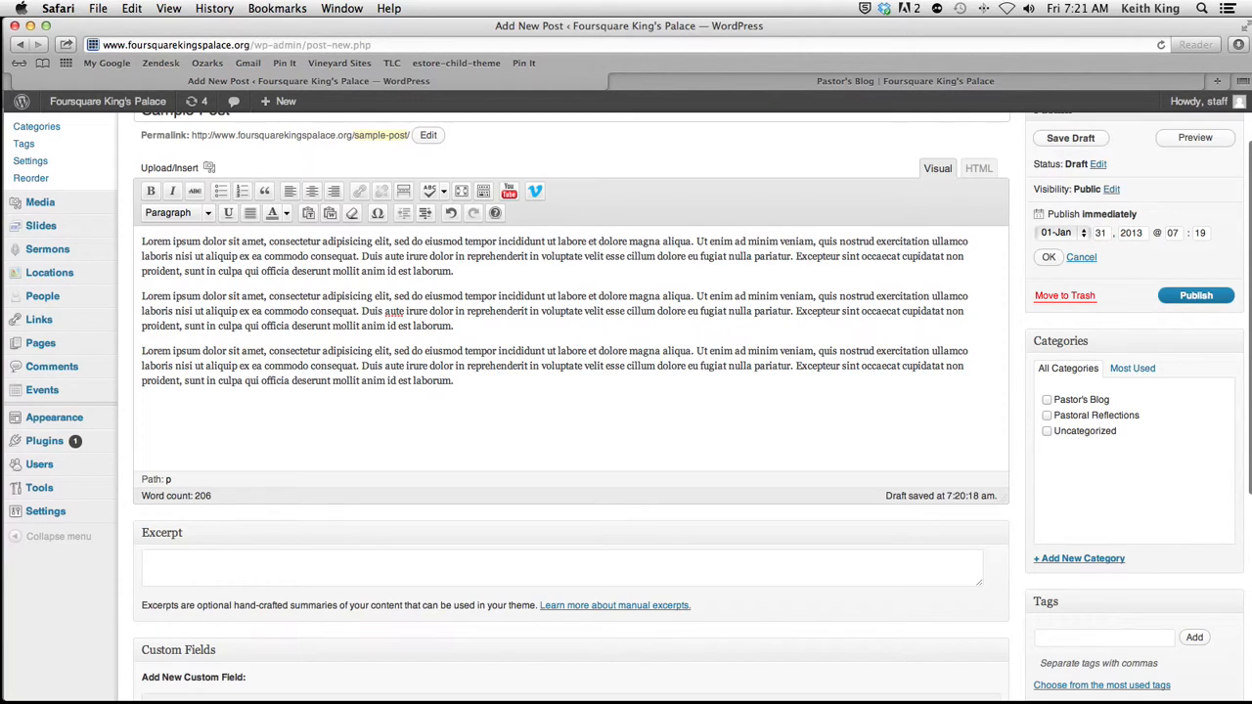
{"action": "key", "text": "BackSpace"}
{"action": "key", "text": "BackSpace"}
{"action": "left_click", "coordinate": [1082, 261]}
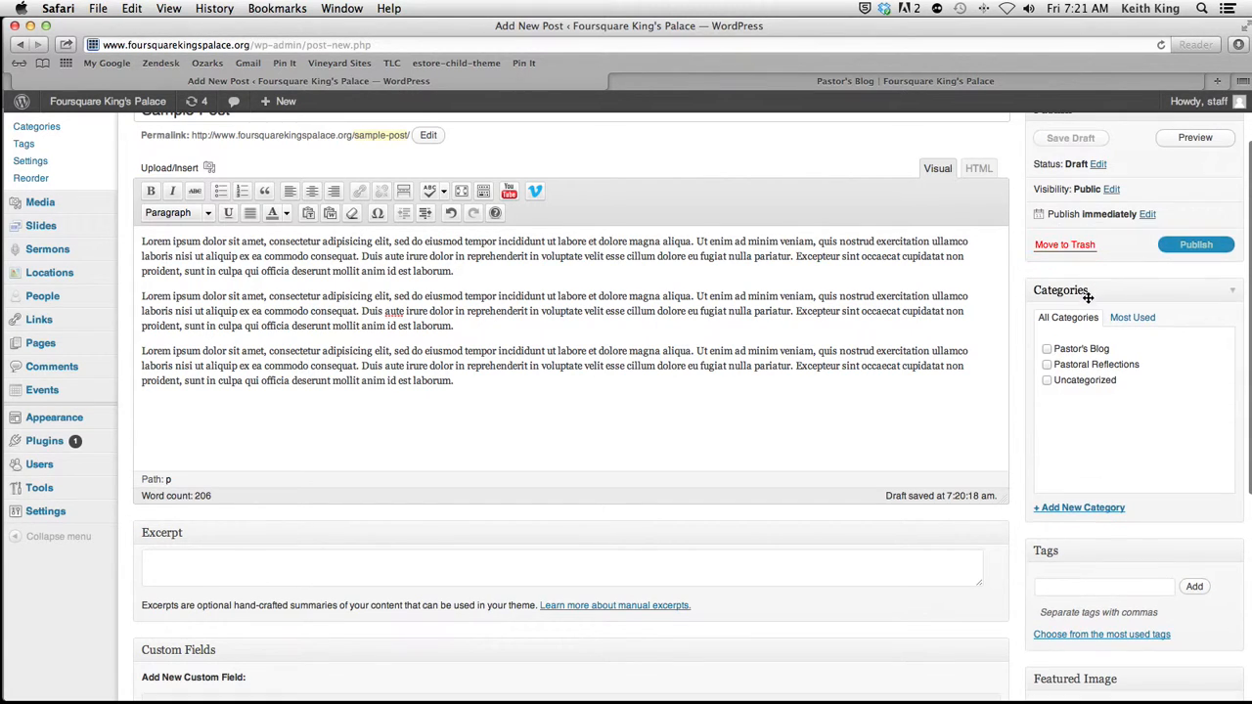
Step: Assign the post to the Pastoral Reflections category
{"action": "left_click", "coordinate": [1047, 365]}
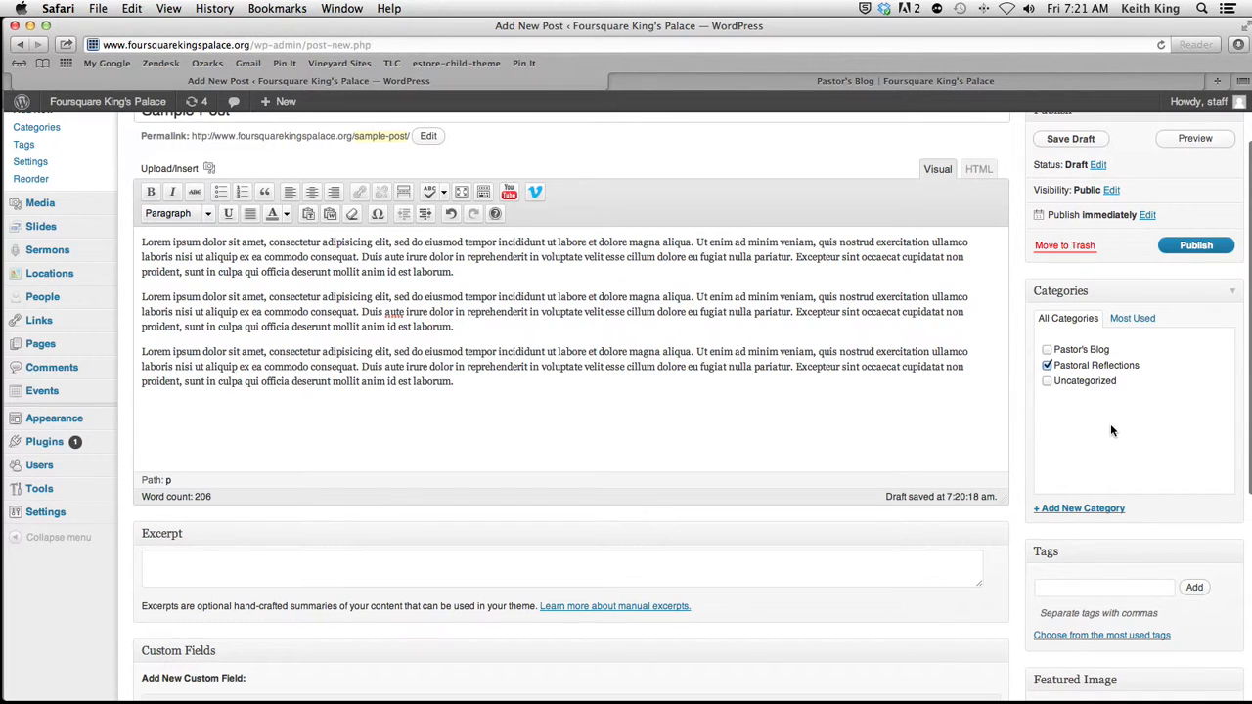
{"action": "scroll", "coordinate": [1111, 424], "scroll_direction": "down", "scroll_amount": 5}
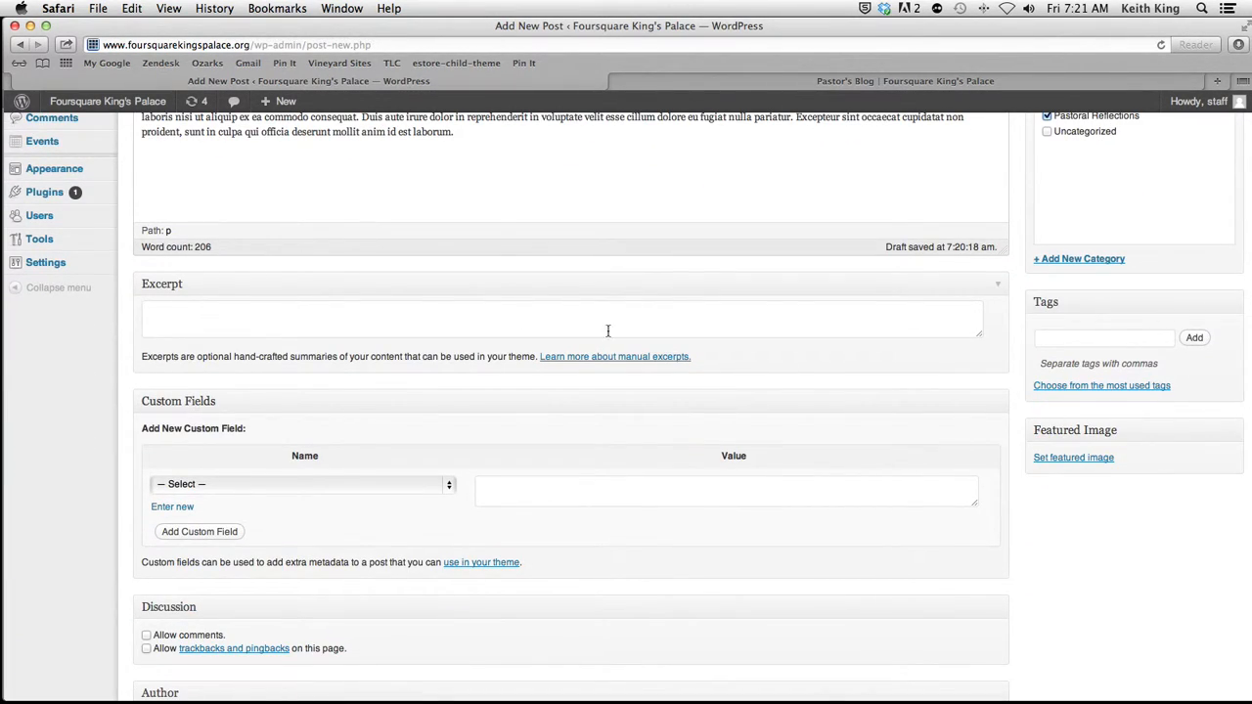
{"action": "scroll", "coordinate": [387, 312], "scroll_direction": "up", "scroll_amount": 2}
{"action": "scroll", "coordinate": [387, 312], "scroll_direction": "up", "scroll_amount": 3}
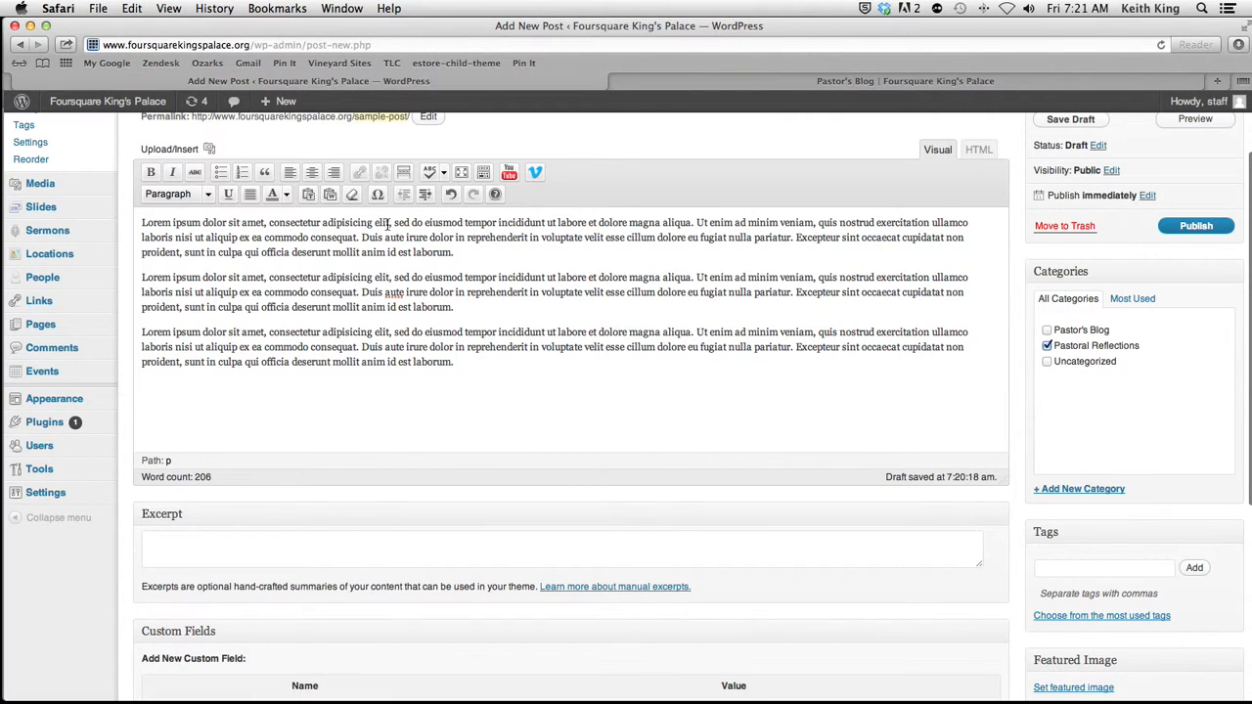
Step: Copy "Lorem ipsum dolor sit amet" from the first body paragraph and paste it in as the post's excerpt
{"action": "left_click_drag", "start_coordinate": [264, 223], "coordinate": [128, 226]}
{"action": "right_click", "coordinate": [201, 224]}
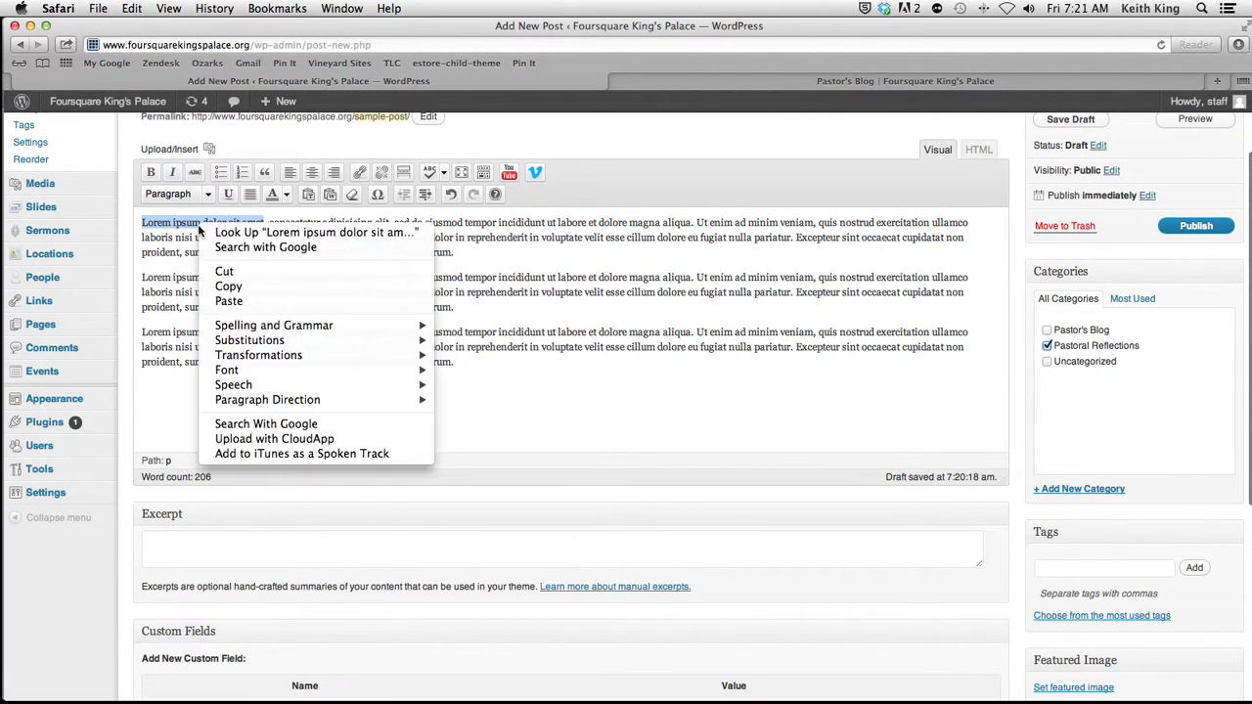
{"action": "left_click", "coordinate": [229, 286]}
{"action": "scroll", "coordinate": [254, 489], "scroll_direction": "up", "scroll_amount": 2}
{"action": "left_click", "coordinate": [274, 652]}
{"action": "right_click", "coordinate": [274, 653]}
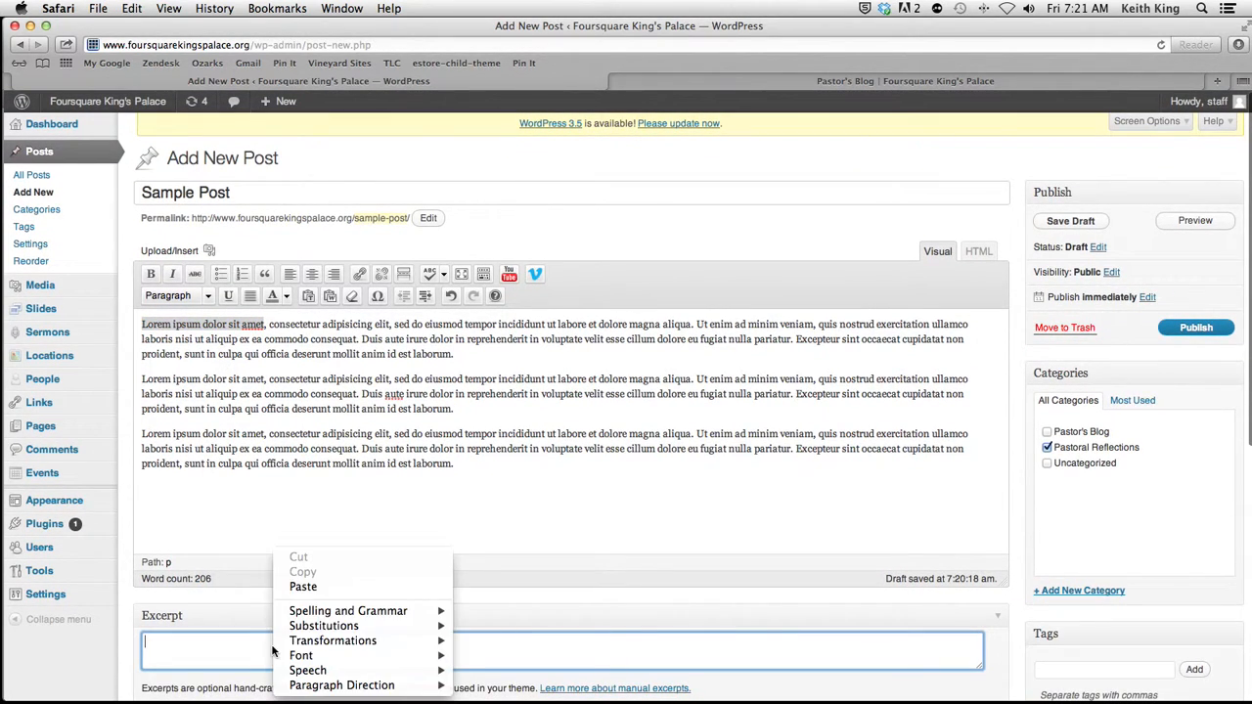
{"action": "left_click", "coordinate": [331, 591]}
Step: Start setting the post's featured image by opening the file chooser for an upload from the computer
{"action": "scroll", "coordinate": [512, 627], "scroll_direction": "down", "scroll_amount": 1}
{"action": "scroll", "coordinate": [513, 626], "scroll_direction": "down", "scroll_amount": 5}
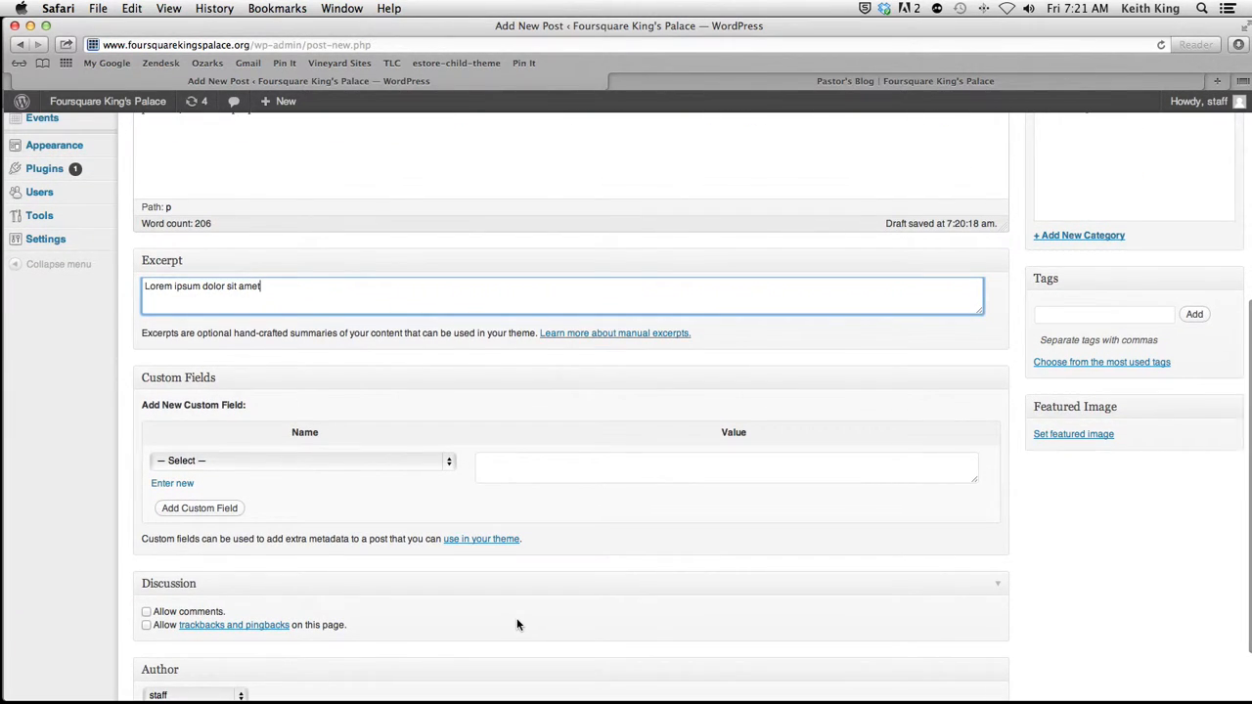
{"action": "scroll", "coordinate": [516, 587], "scroll_direction": "down", "scroll_amount": 1}
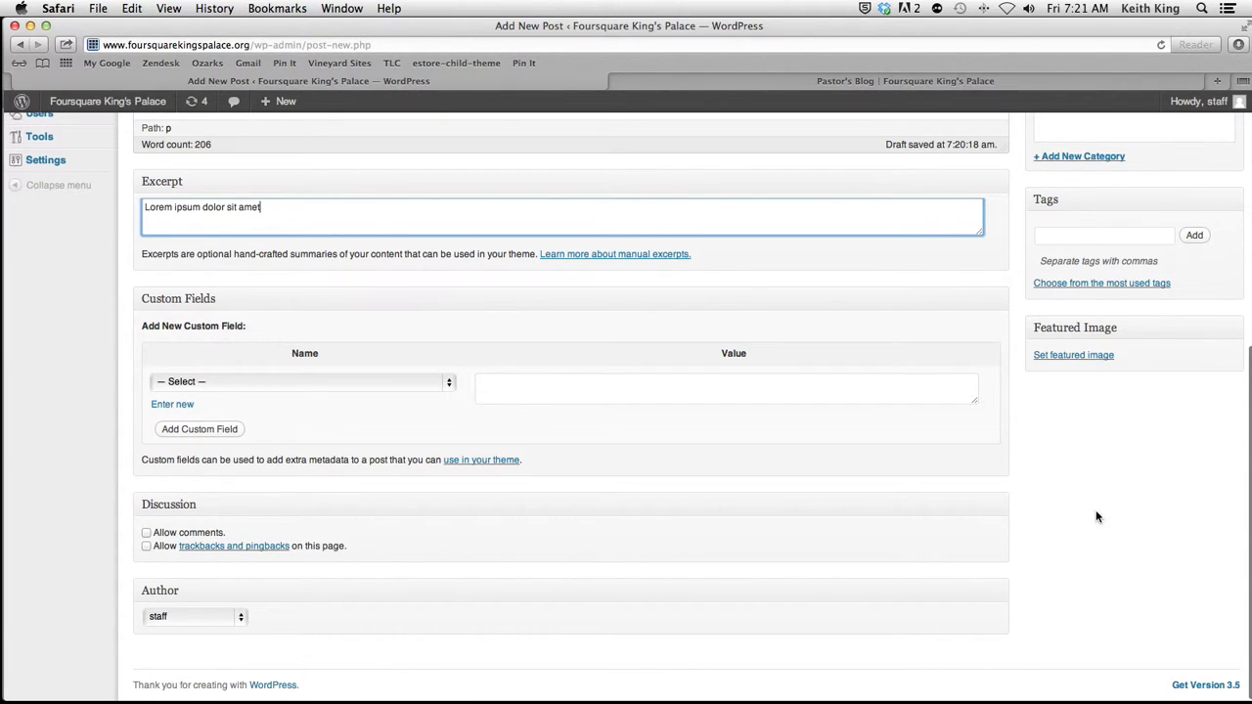
{"action": "scroll", "coordinate": [1097, 516], "scroll_direction": "up", "scroll_amount": 2}
{"action": "left_click", "coordinate": [1077, 423]}
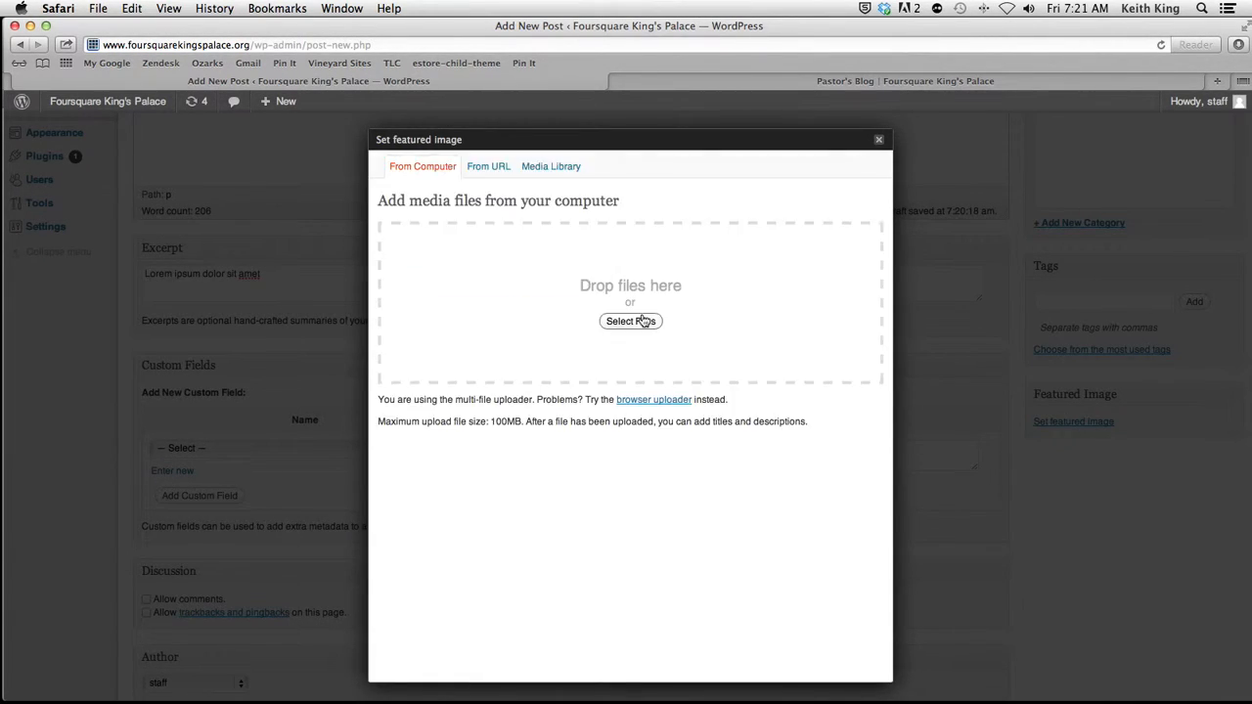
{"action": "left_click", "coordinate": [611, 324]}
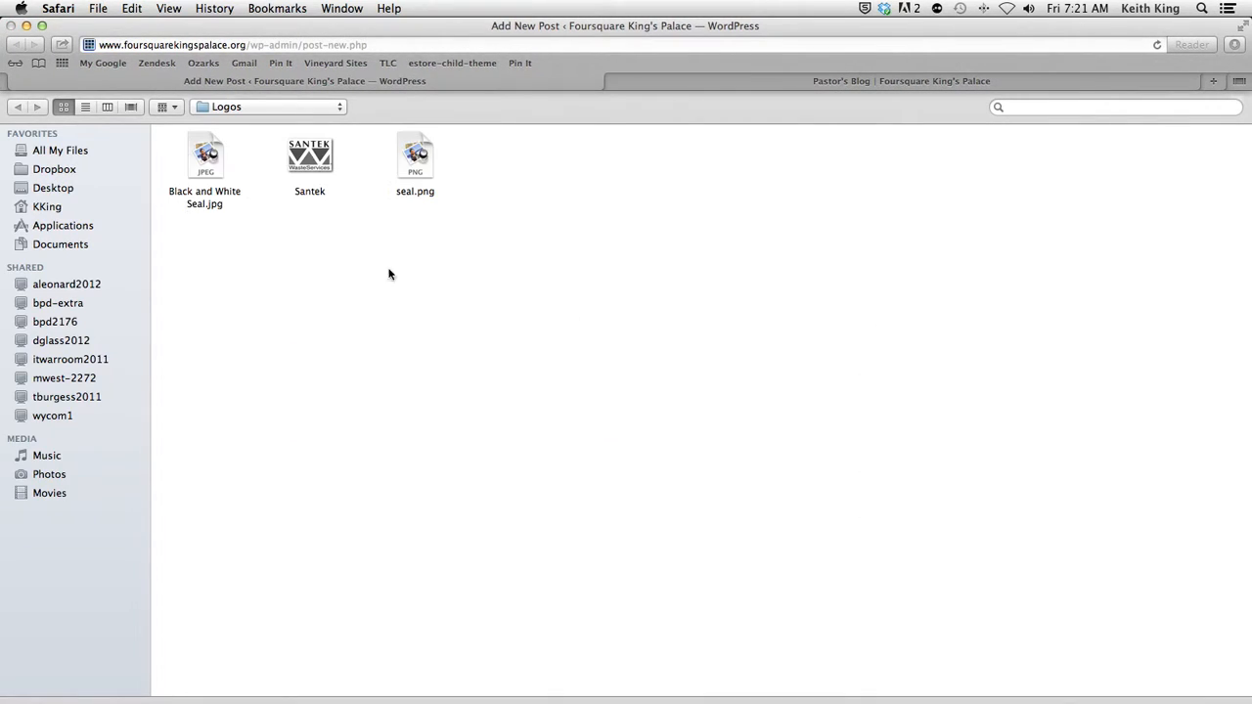
Step: Look through the Pictures folder for a featured image and return to the home folder
{"action": "left_click", "coordinate": [54, 208]}
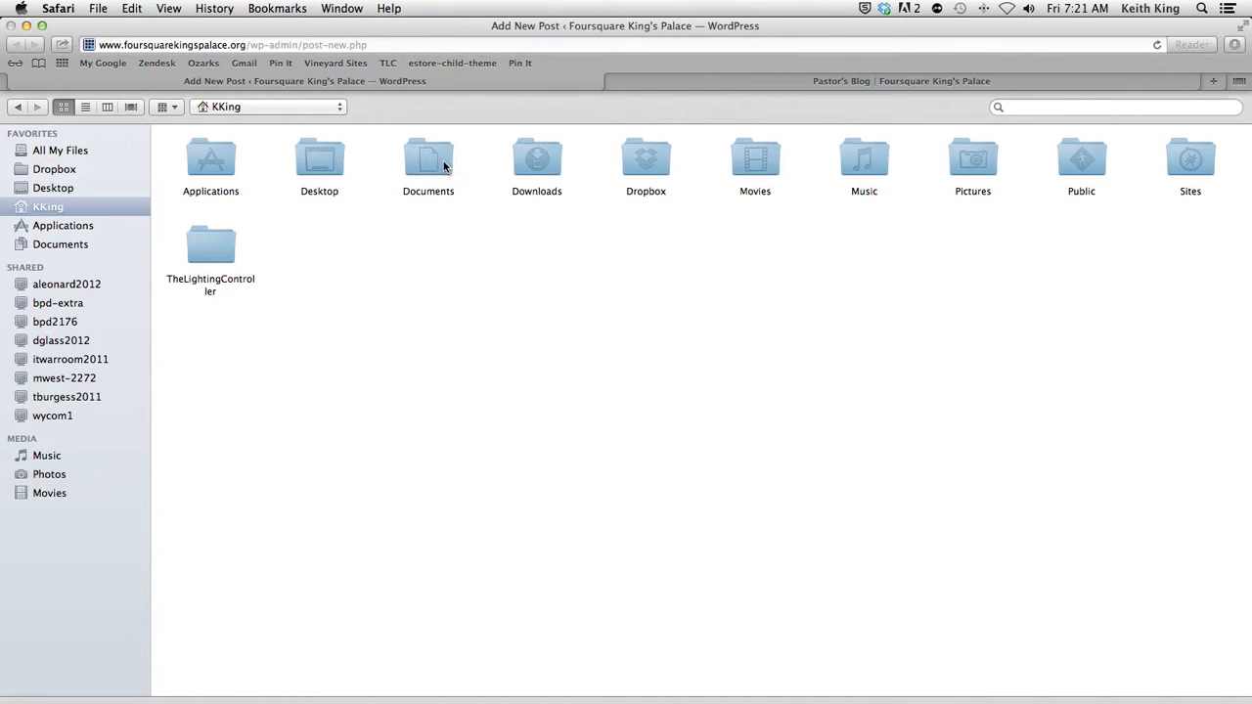
{"action": "double_click", "coordinate": [966, 157]}
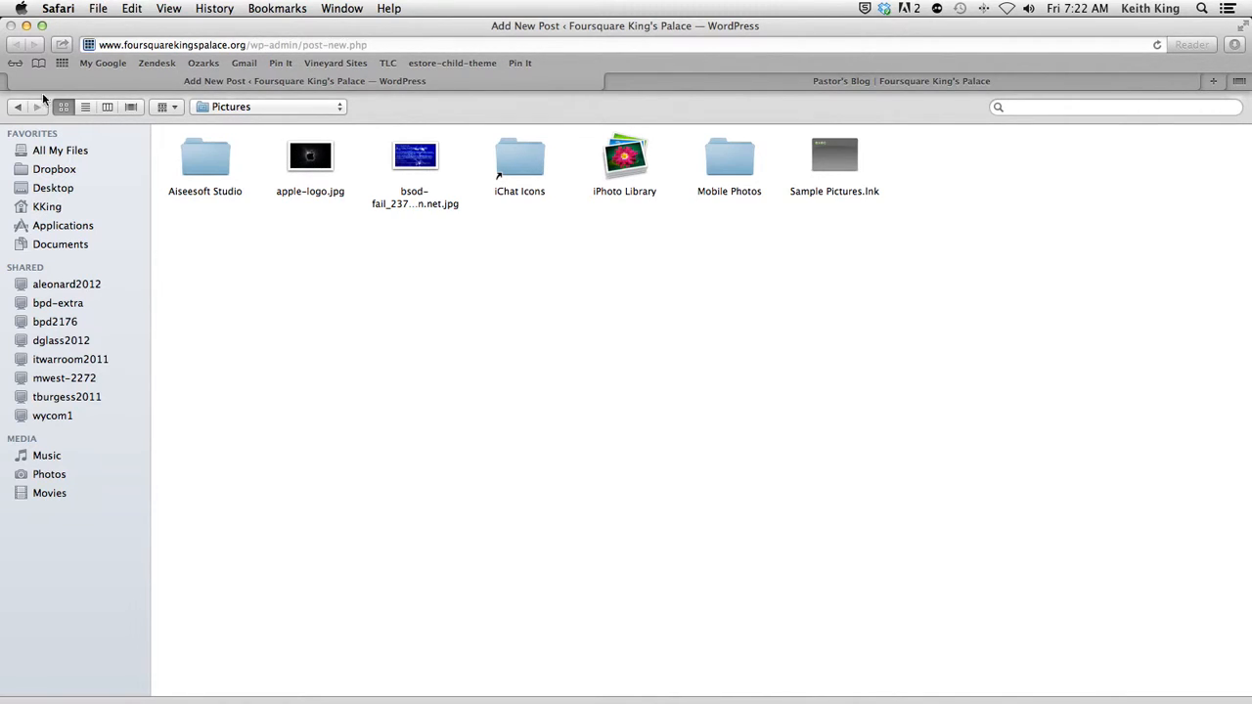
{"action": "left_click", "coordinate": [18, 107]}
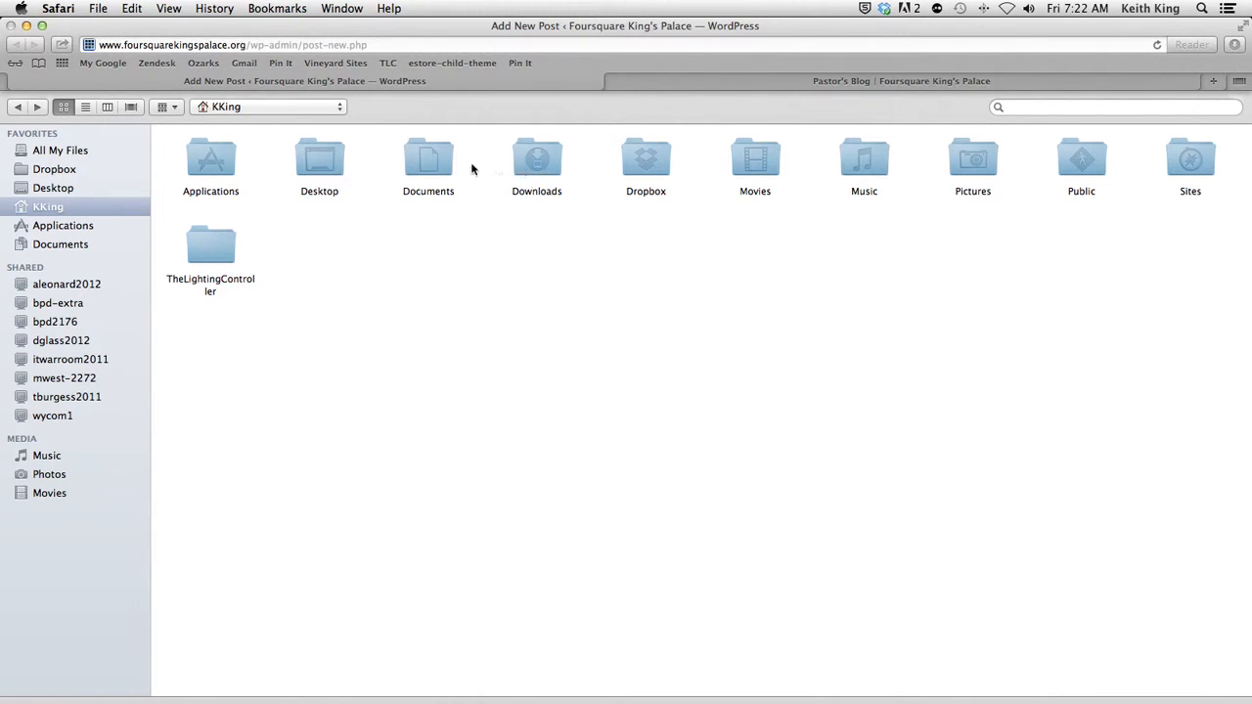
Step: Upload RAK-9130.jpg from the RAK Photo Shoot 2 folder in Dropbox for the featured image
{"action": "double_click", "coordinate": [648, 170]}
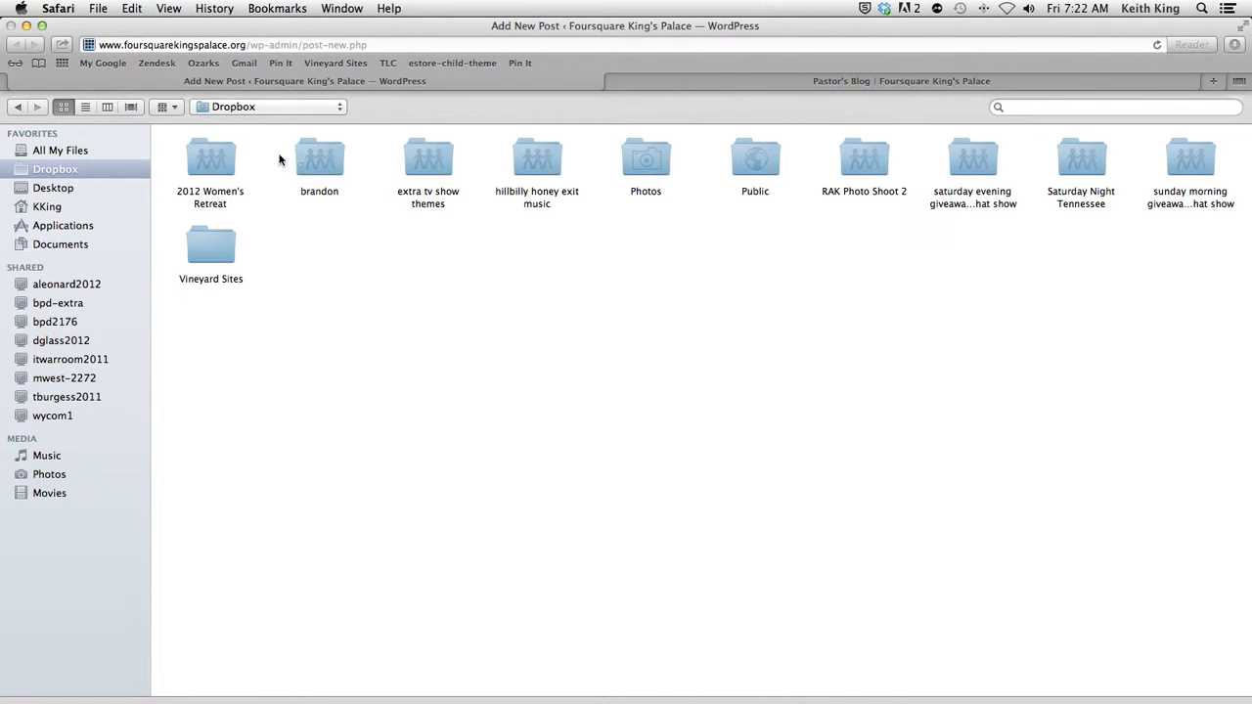
{"action": "double_click", "coordinate": [207, 152]}
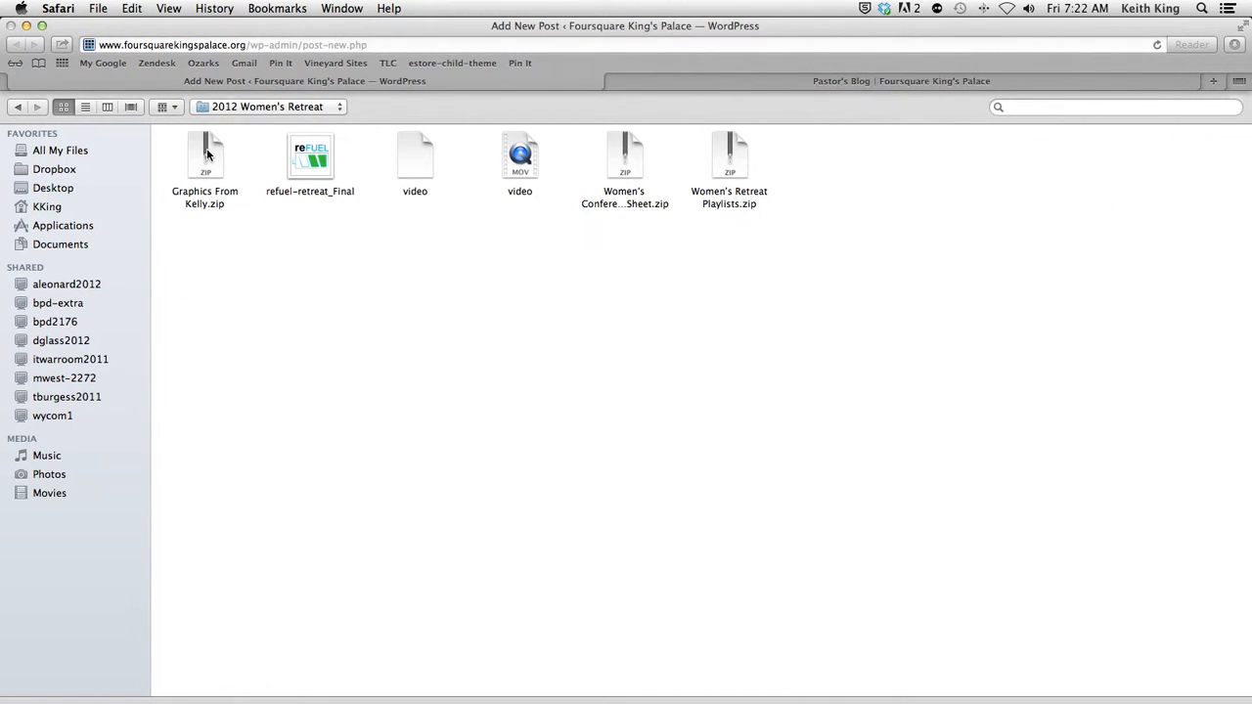
{"action": "left_click", "coordinate": [16, 107]}
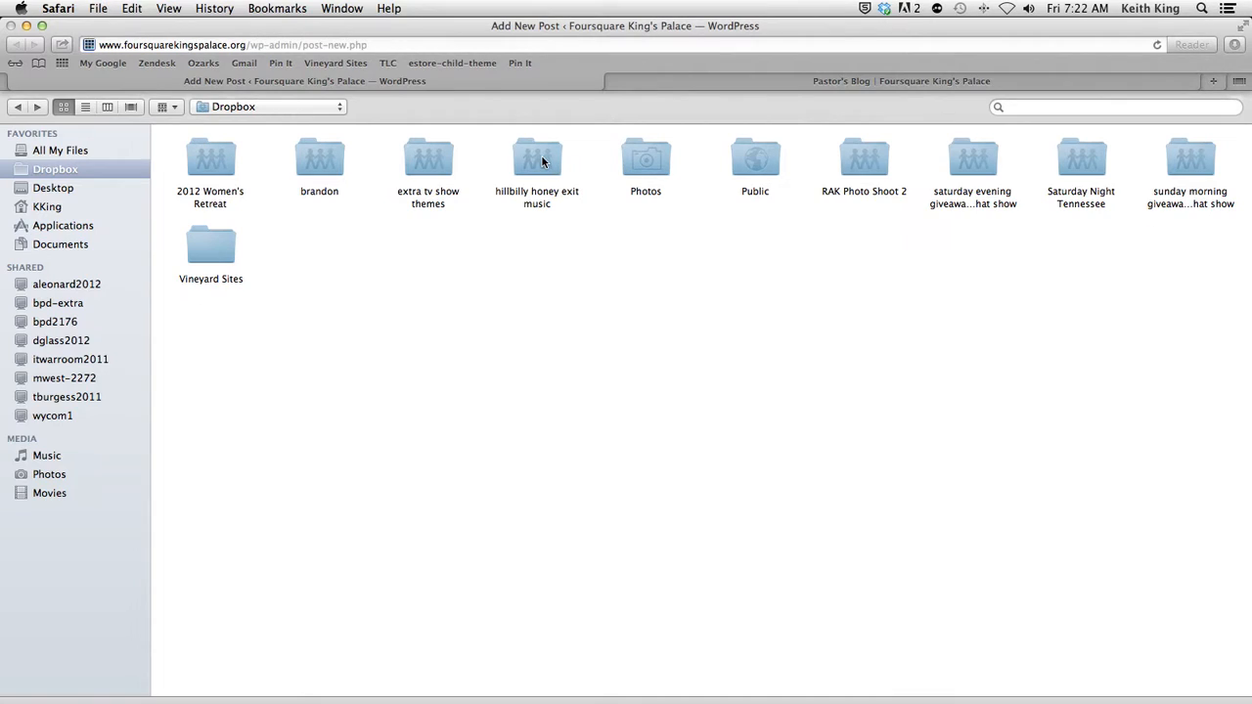
{"action": "double_click", "coordinate": [872, 151]}
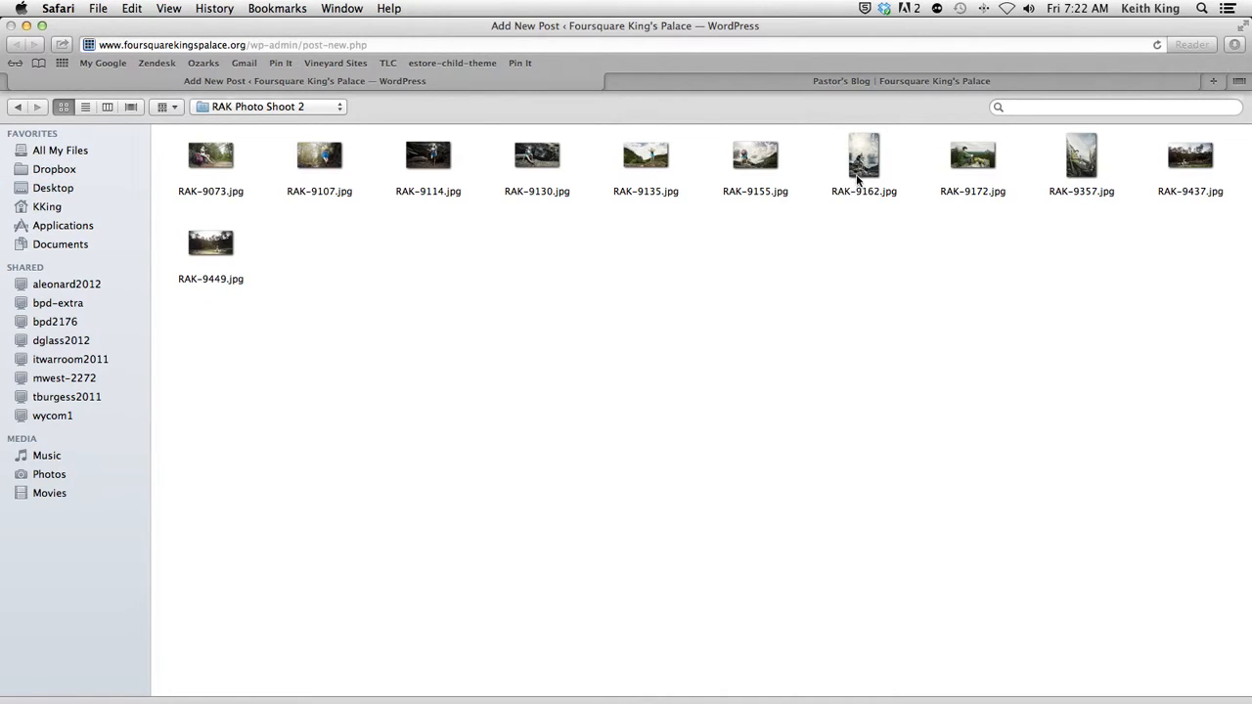
{"action": "double_click", "coordinate": [537, 155]}
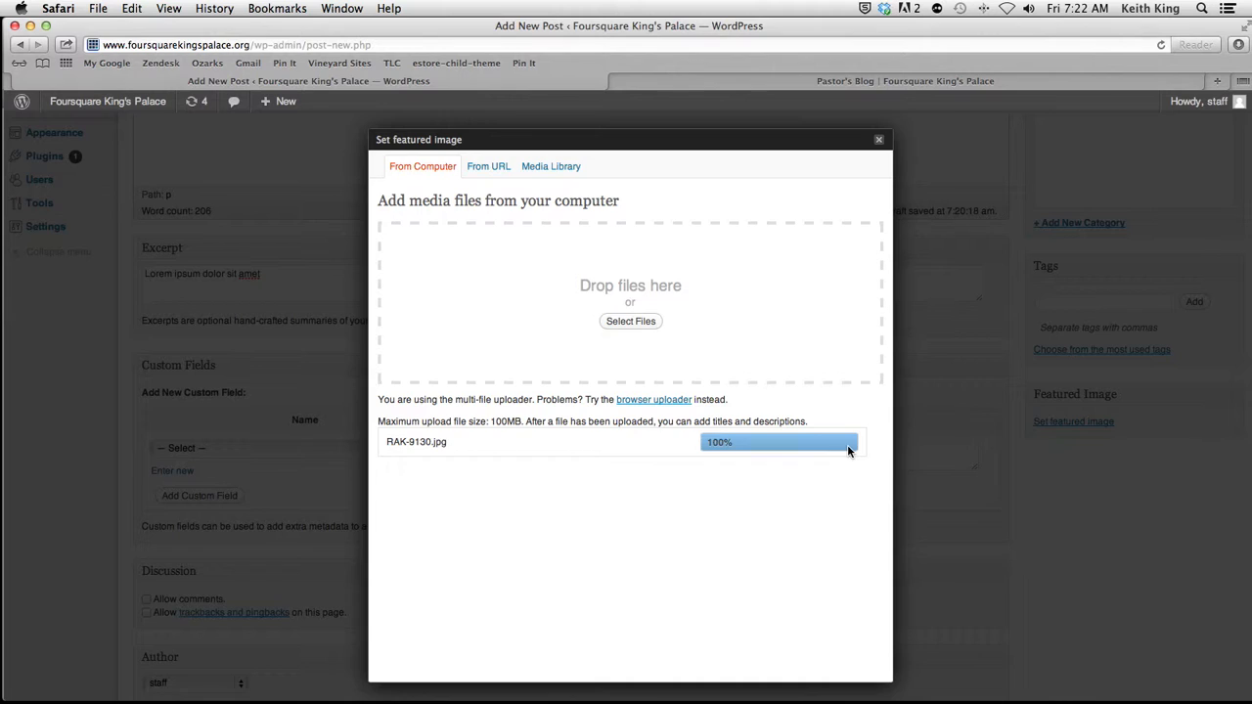
Step: Highlight the maximum upload file size stated in the featured image uploader
{"action": "scroll", "coordinate": [588, 507], "scroll_direction": "down", "scroll_amount": 2}
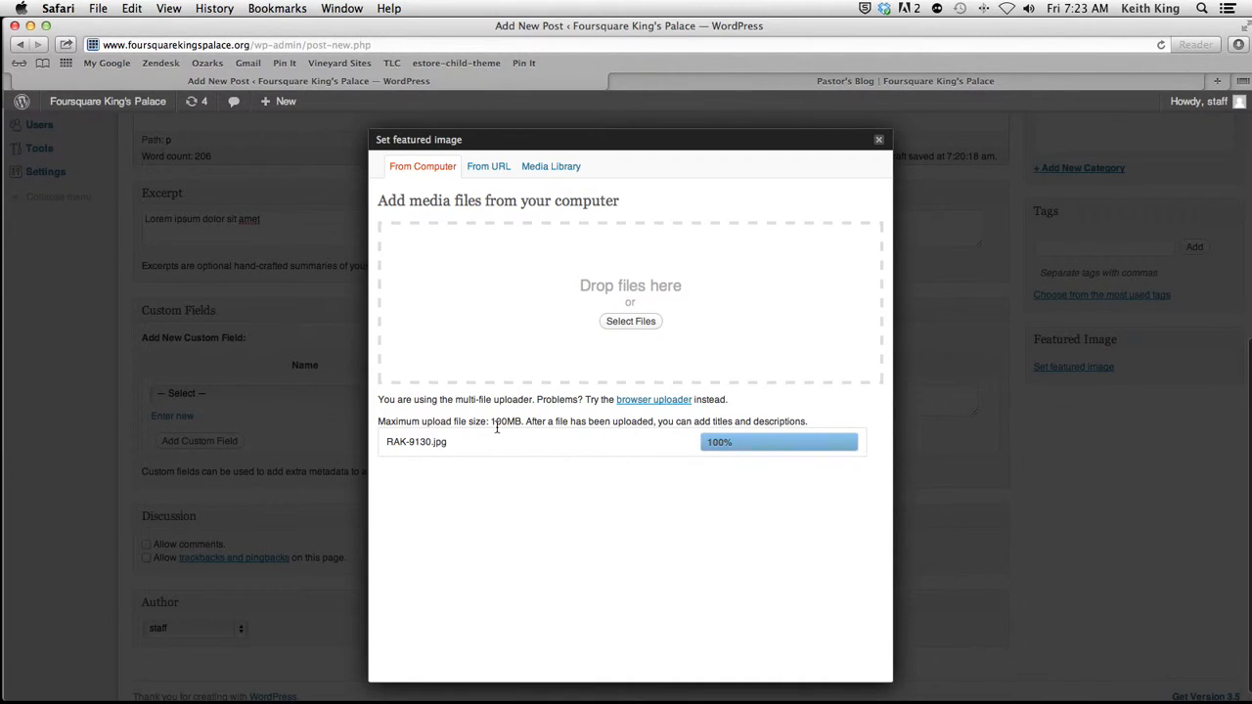
{"action": "left_click_drag", "start_coordinate": [492, 422], "coordinate": [523, 423]}
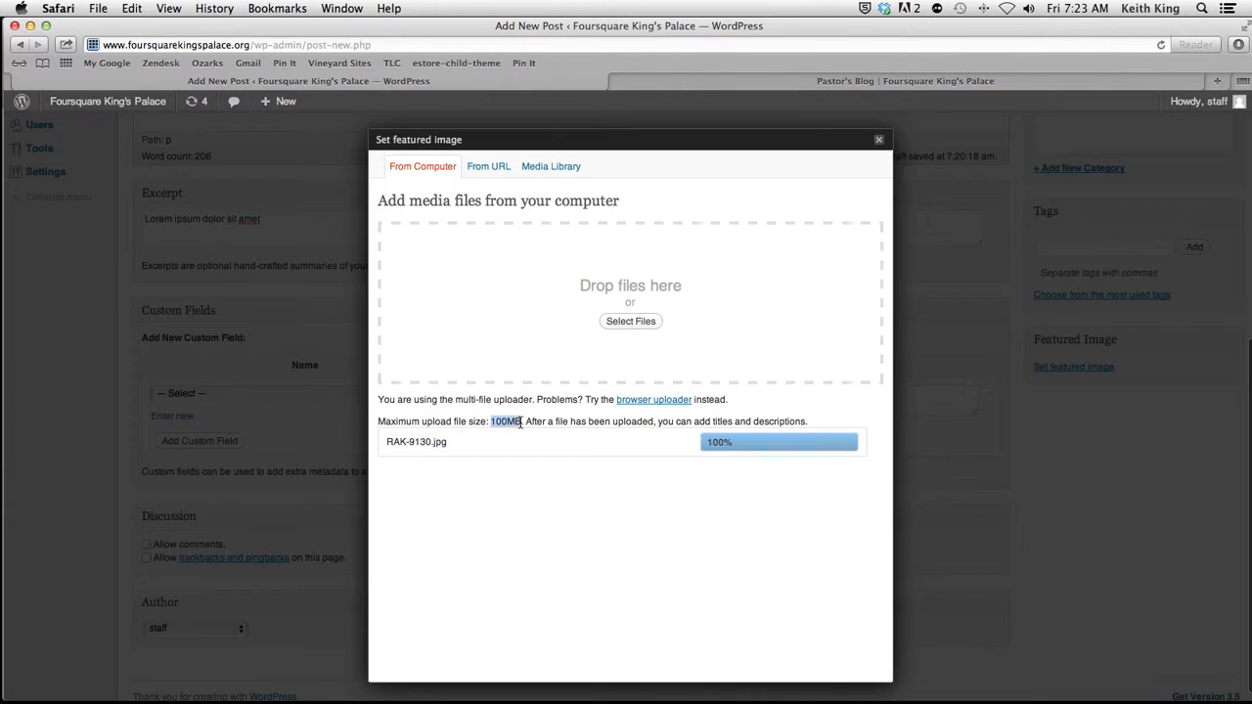
{"action": "left_click", "coordinate": [522, 492]}
Step: Switch to the Pastor's Blog page and examine the featured images beside the post excerpts
{"action": "left_click", "coordinate": [783, 81]}
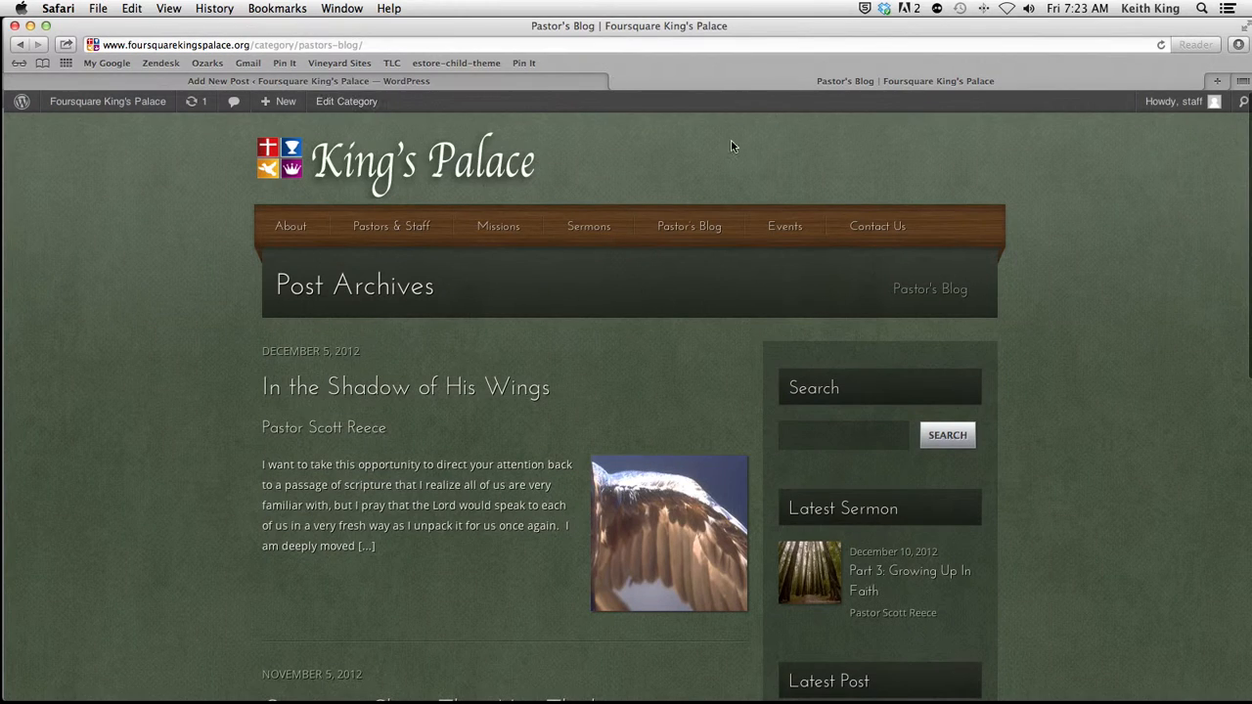
{"action": "scroll", "coordinate": [701, 370], "scroll_direction": "down", "scroll_amount": 4}
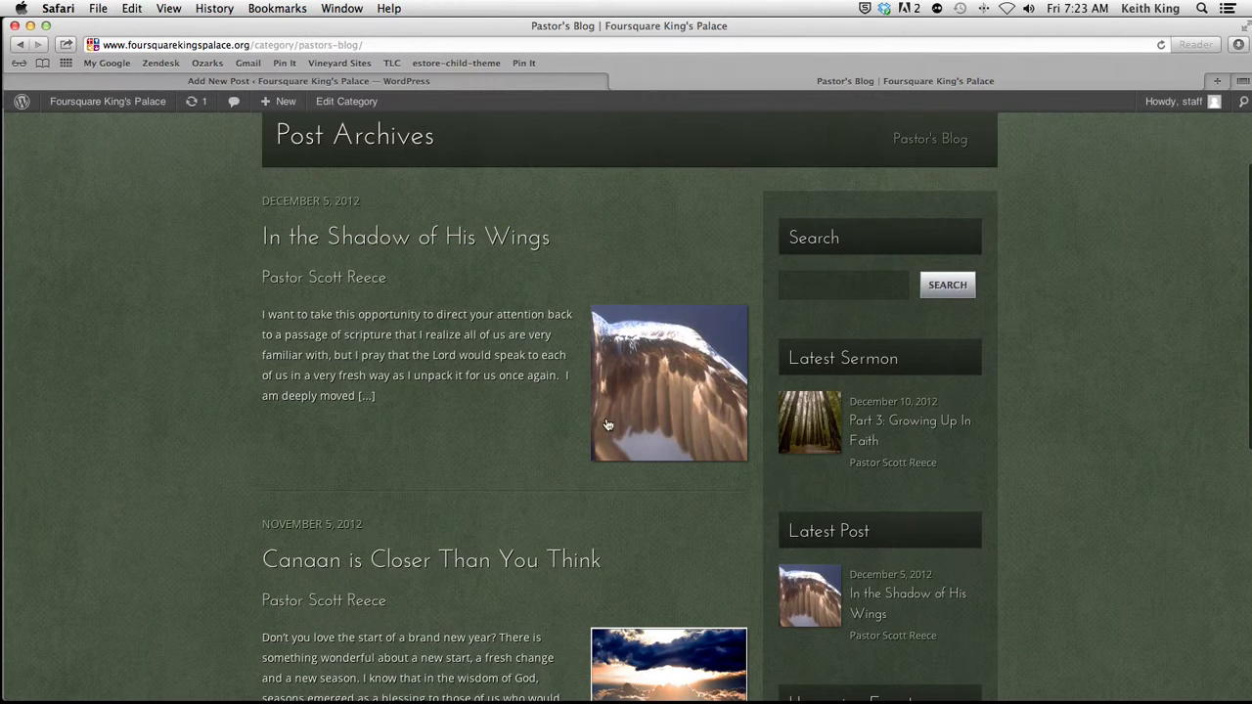
{"action": "scroll", "coordinate": [701, 432], "scroll_direction": "down", "scroll_amount": 5}
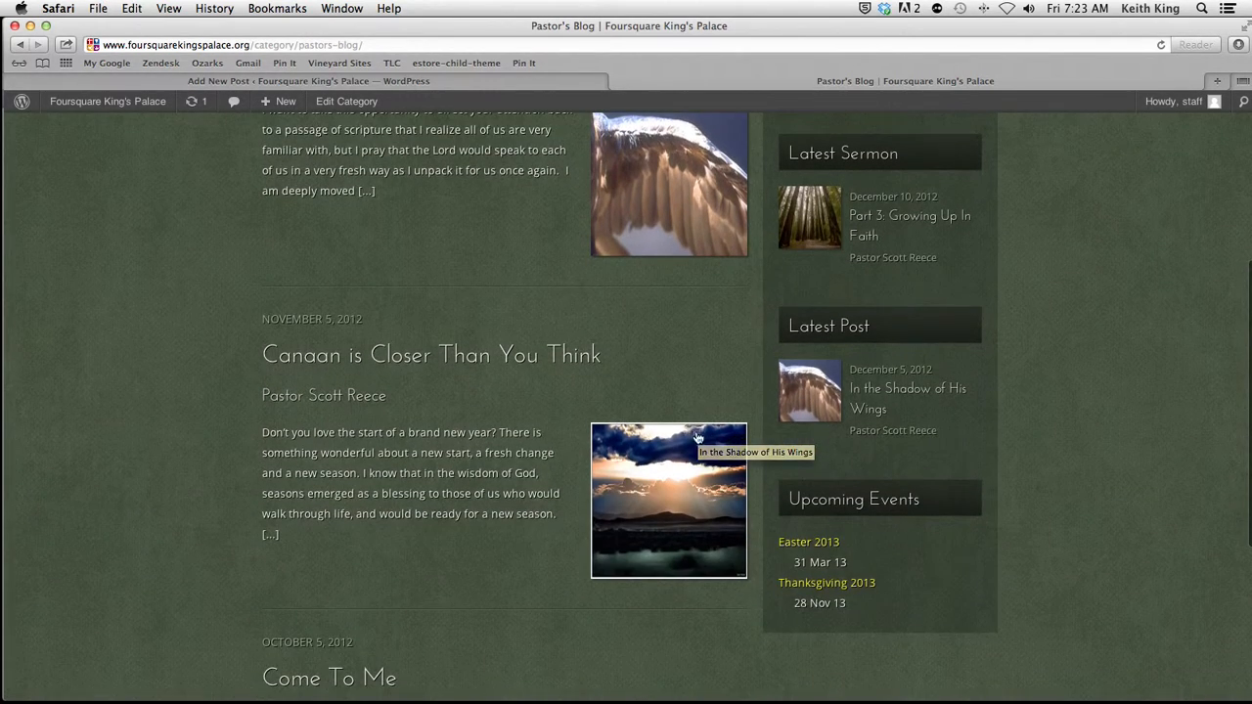
{"action": "scroll", "coordinate": [660, 541], "scroll_direction": "down", "scroll_amount": 10}
{"action": "scroll", "coordinate": [634, 544], "scroll_direction": "up", "scroll_amount": 18}
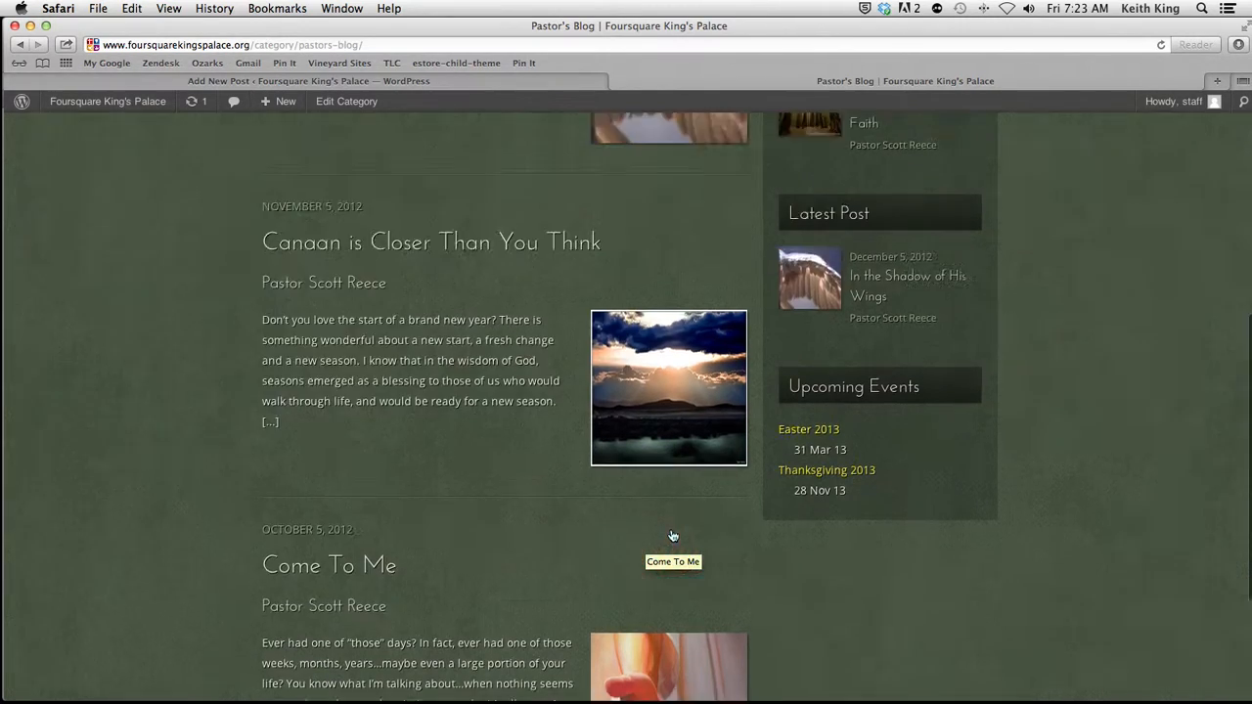
Step: Examine how images appear in the post "In the Shadow of His Wings" and on the Pastors & Staff page
{"action": "left_click", "coordinate": [546, 392]}
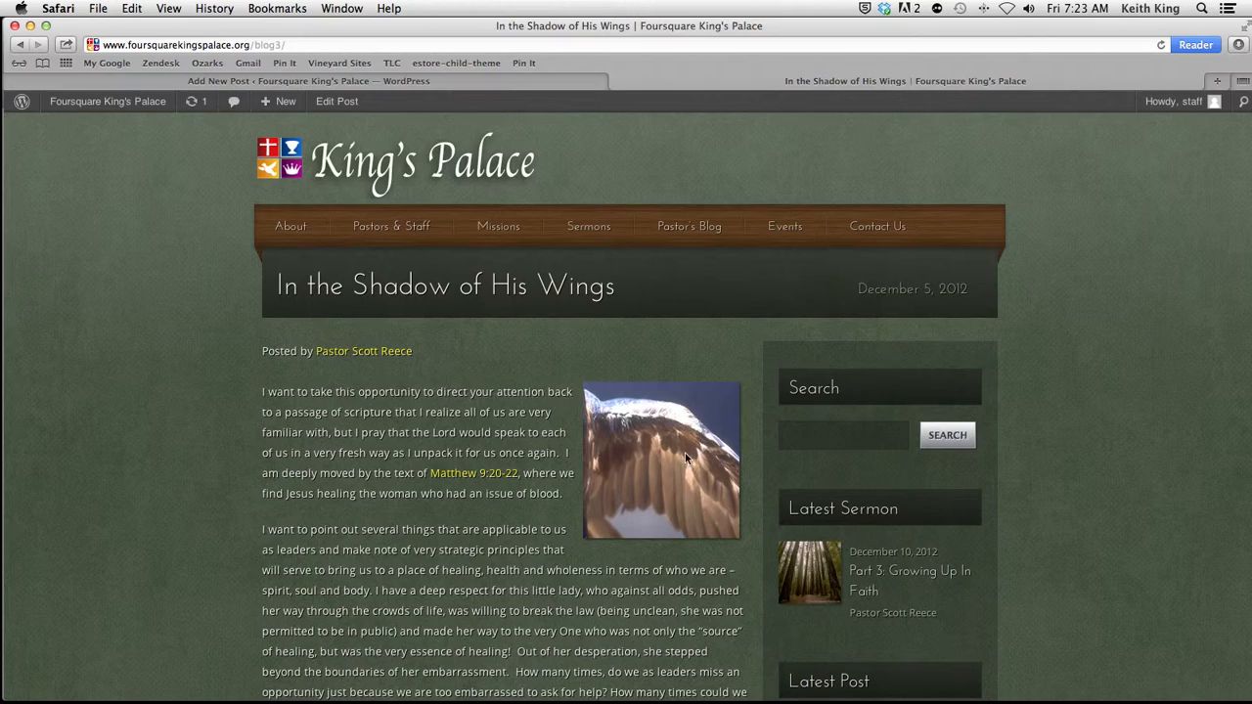
{"action": "scroll", "coordinate": [685, 452], "scroll_direction": "down", "scroll_amount": 15}
{"action": "scroll", "coordinate": [673, 517], "scroll_direction": "up", "scroll_amount": 15}
{"action": "left_click", "coordinate": [390, 226]}
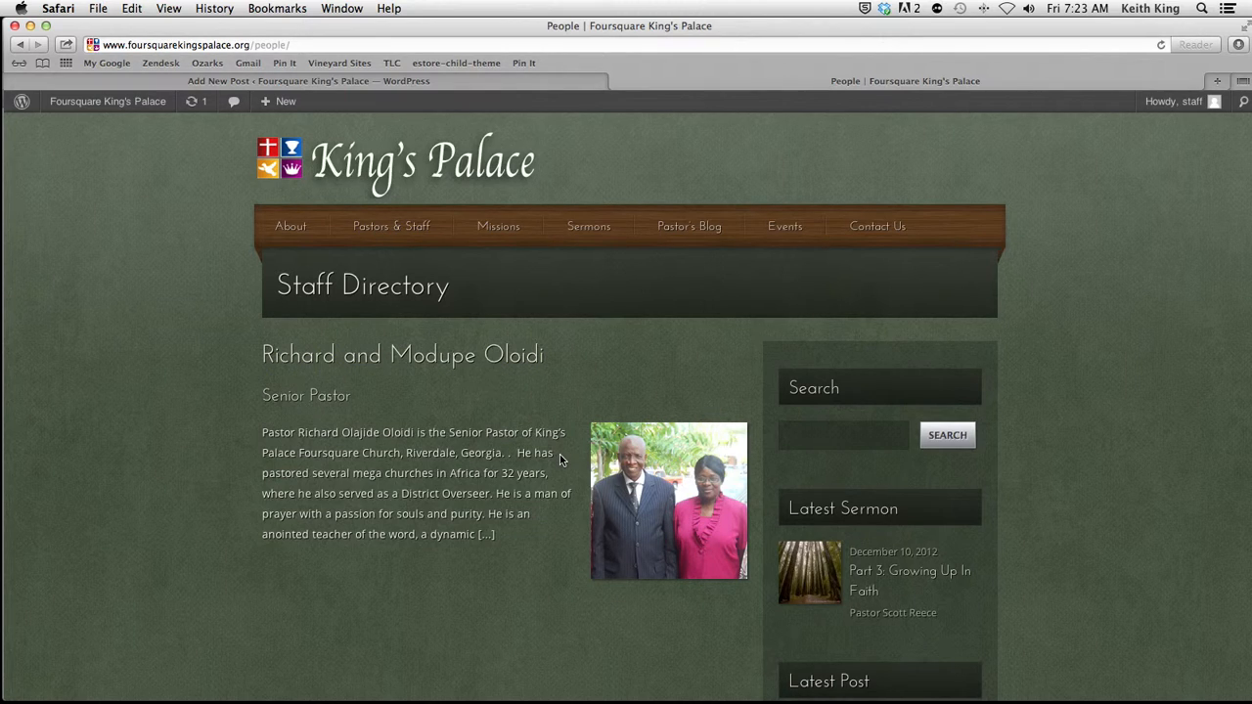
Step: Open the Pastoral Reflections category archive under Pastor's Blog on the public site
{"action": "mouse_move", "coordinate": [675, 245]}
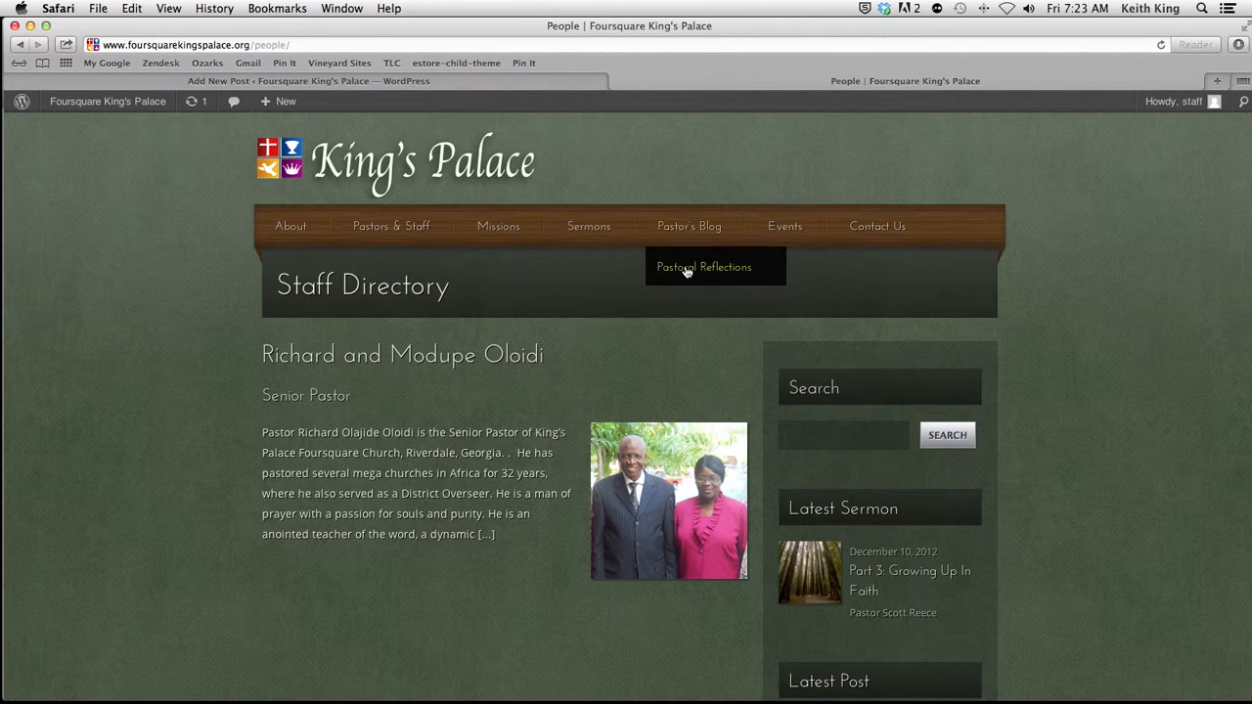
{"action": "left_click", "coordinate": [687, 270]}
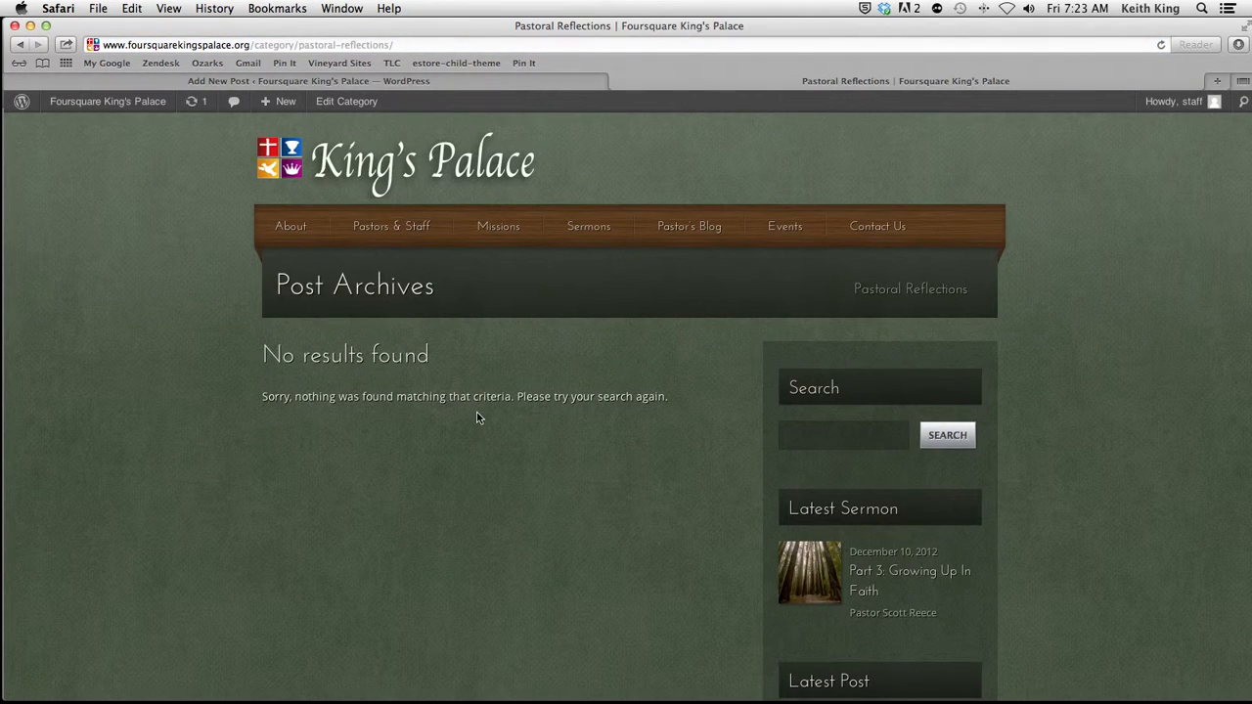
Step: Return to the post editor, use the RAK-9130 image as the featured image, and publish the post
{"action": "left_click", "coordinate": [435, 82]}
{"action": "scroll", "coordinate": [613, 583], "scroll_direction": "down", "scroll_amount": 5}
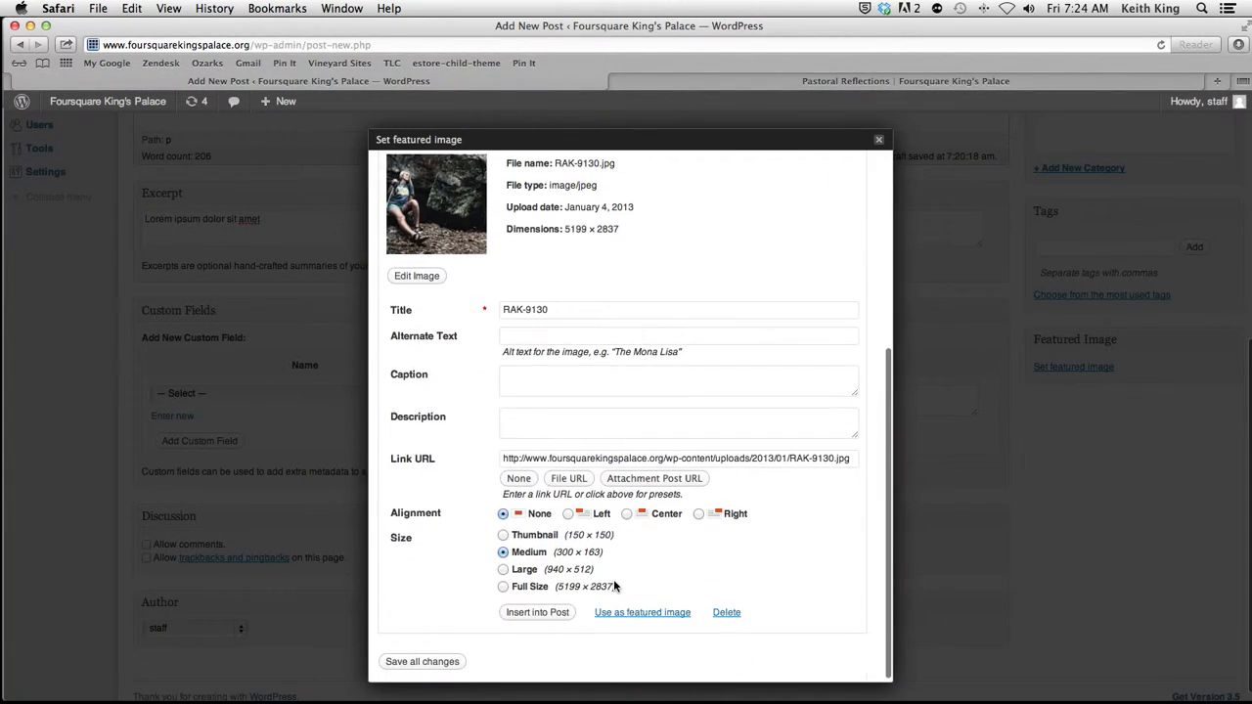
{"action": "left_click", "coordinate": [631, 613]}
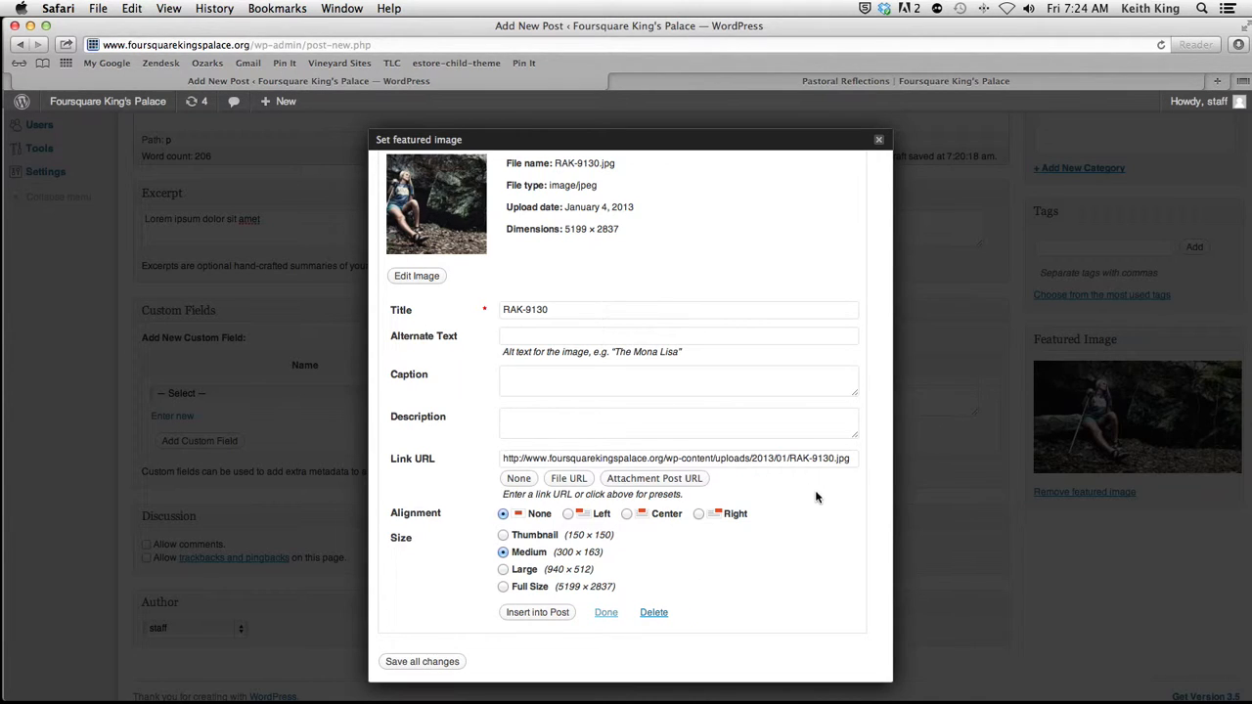
{"action": "left_click", "coordinate": [881, 142]}
{"action": "scroll", "coordinate": [1125, 308], "scroll_direction": "up", "scroll_amount": 5}
{"action": "left_click", "coordinate": [1196, 328]}
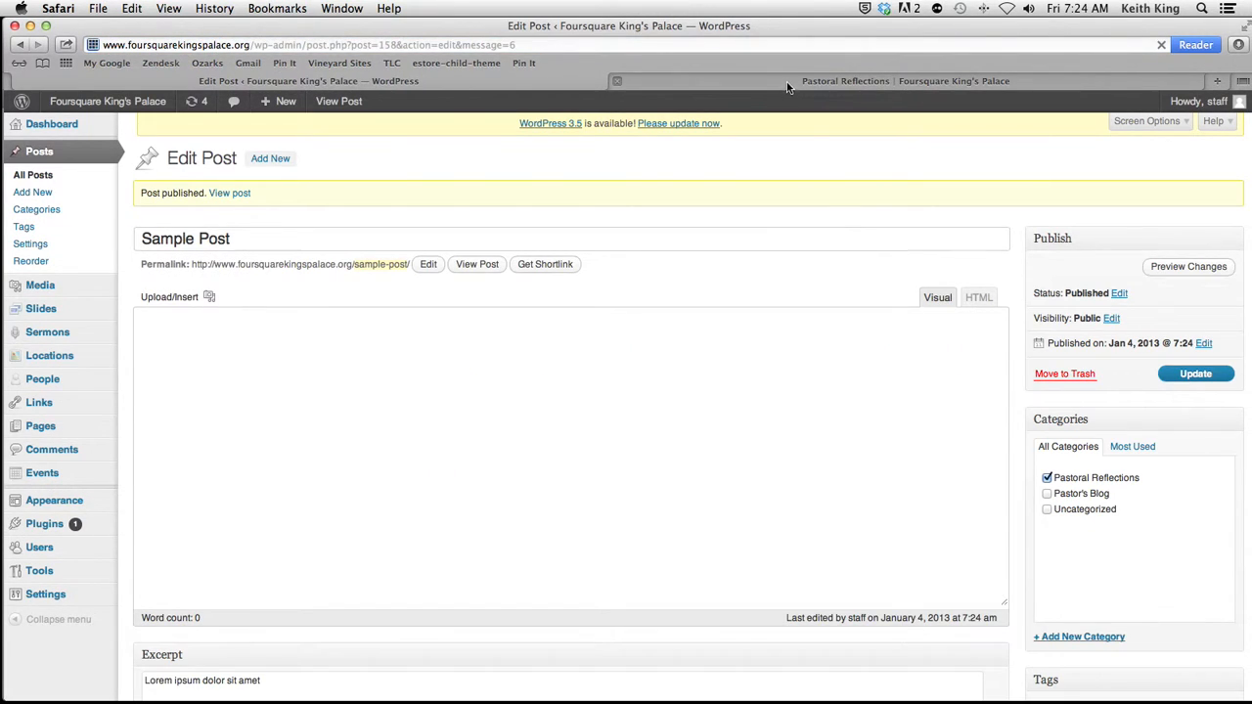
Step: Switch to the Pastoral Reflections archive and highlight the Sample Post's excerpt
{"action": "left_click", "coordinate": [787, 86]}
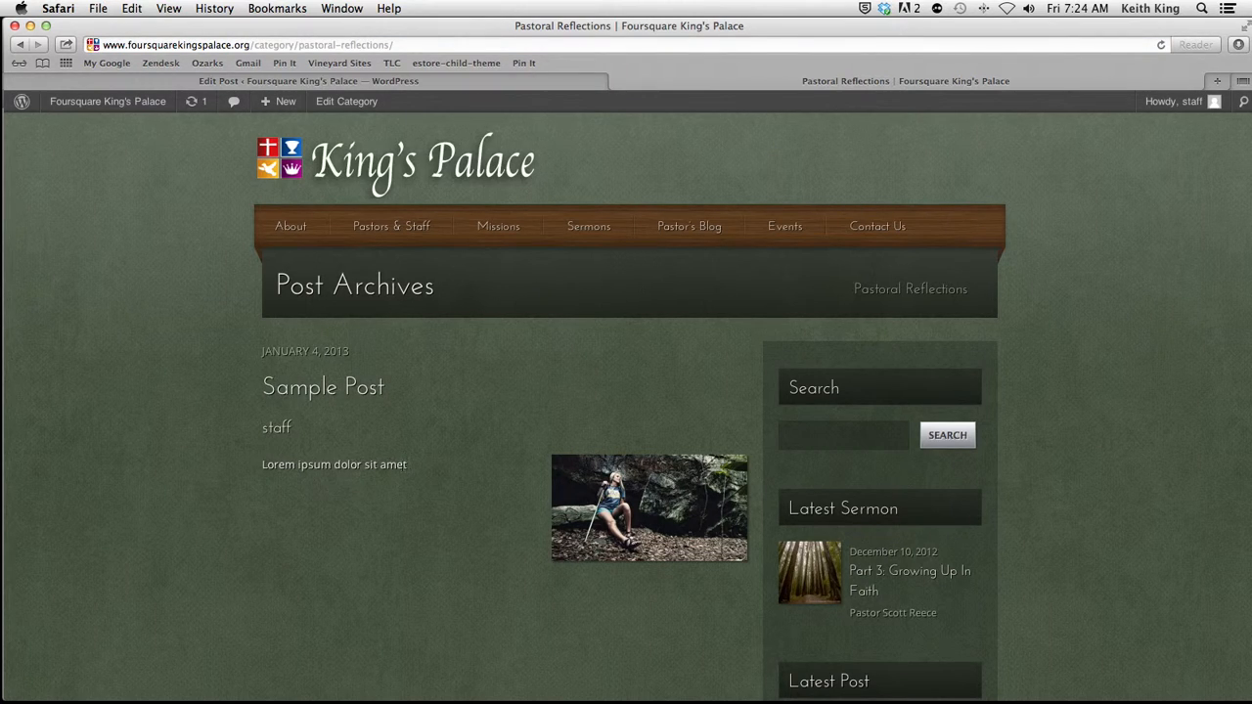
{"action": "left_click_drag", "start_coordinate": [413, 469], "coordinate": [259, 472]}
{"action": "left_click", "coordinate": [263, 483]}
Step: Open the full Sample Post and examine its featured image and body text
{"action": "left_click", "coordinate": [335, 397]}
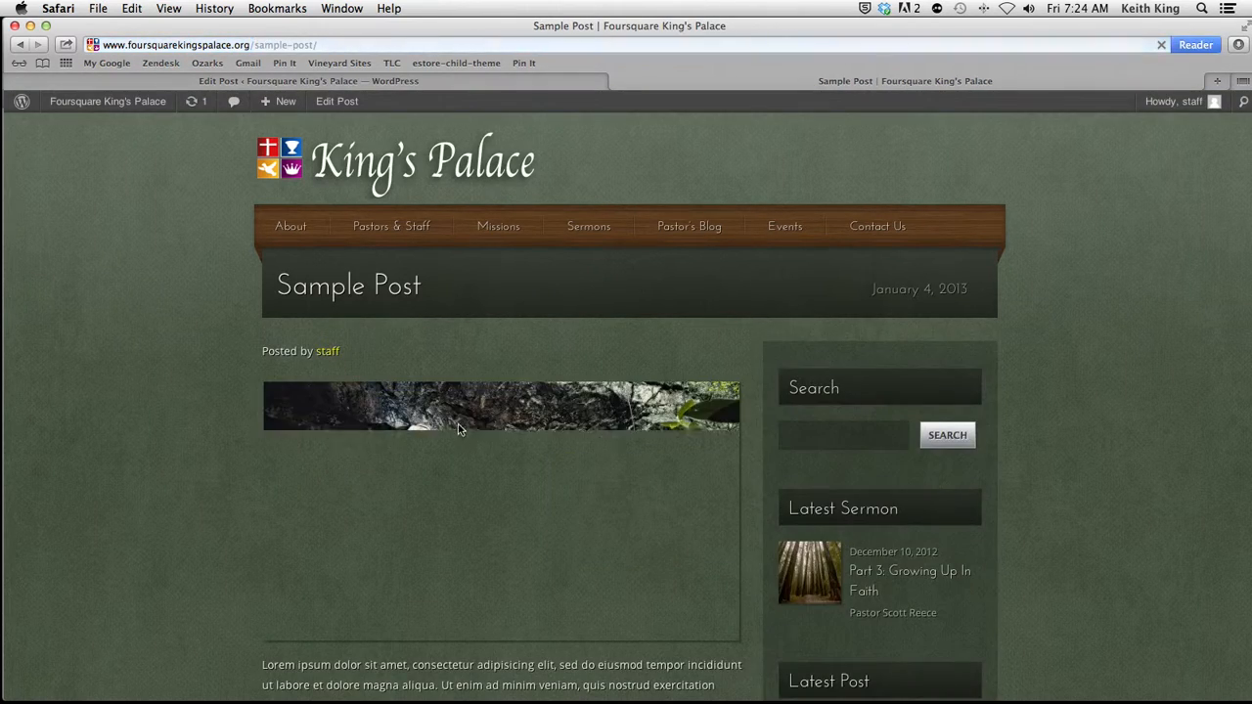
{"action": "scroll", "coordinate": [460, 510], "scroll_direction": "down", "scroll_amount": 5}
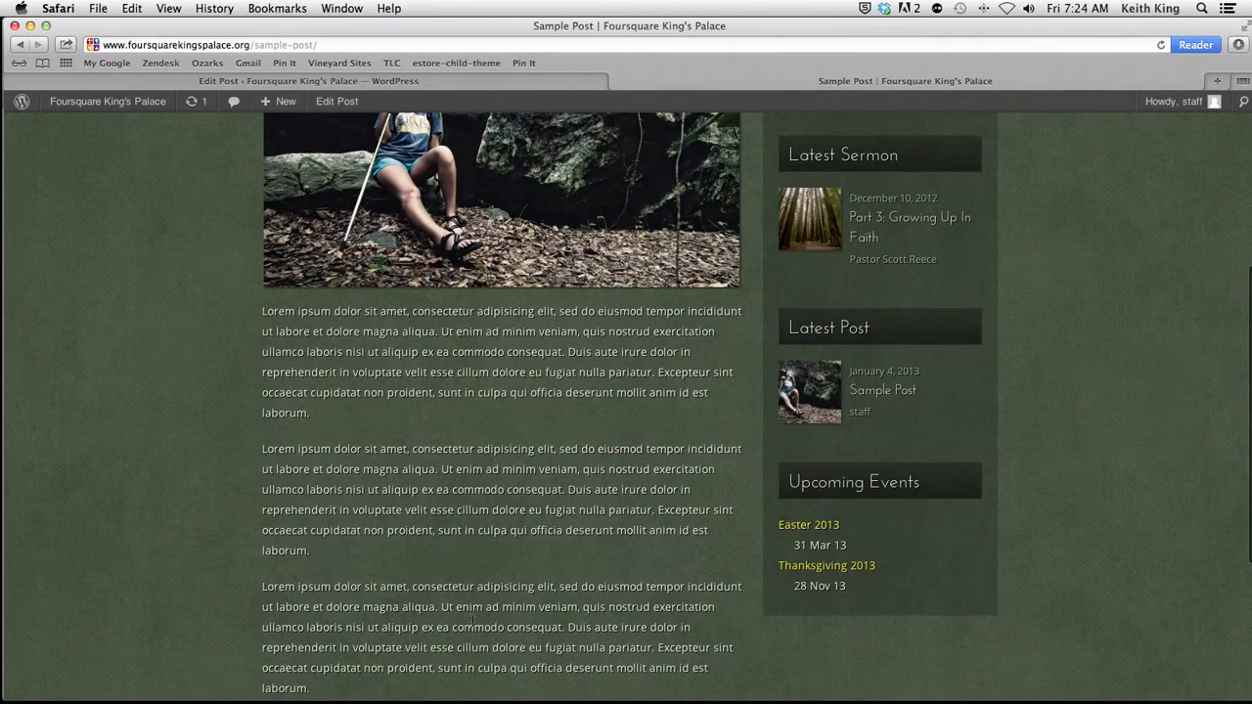
{"action": "scroll", "coordinate": [473, 619], "scroll_direction": "down", "scroll_amount": 5}
{"action": "scroll", "coordinate": [475, 623], "scroll_direction": "up", "scroll_amount": 9}
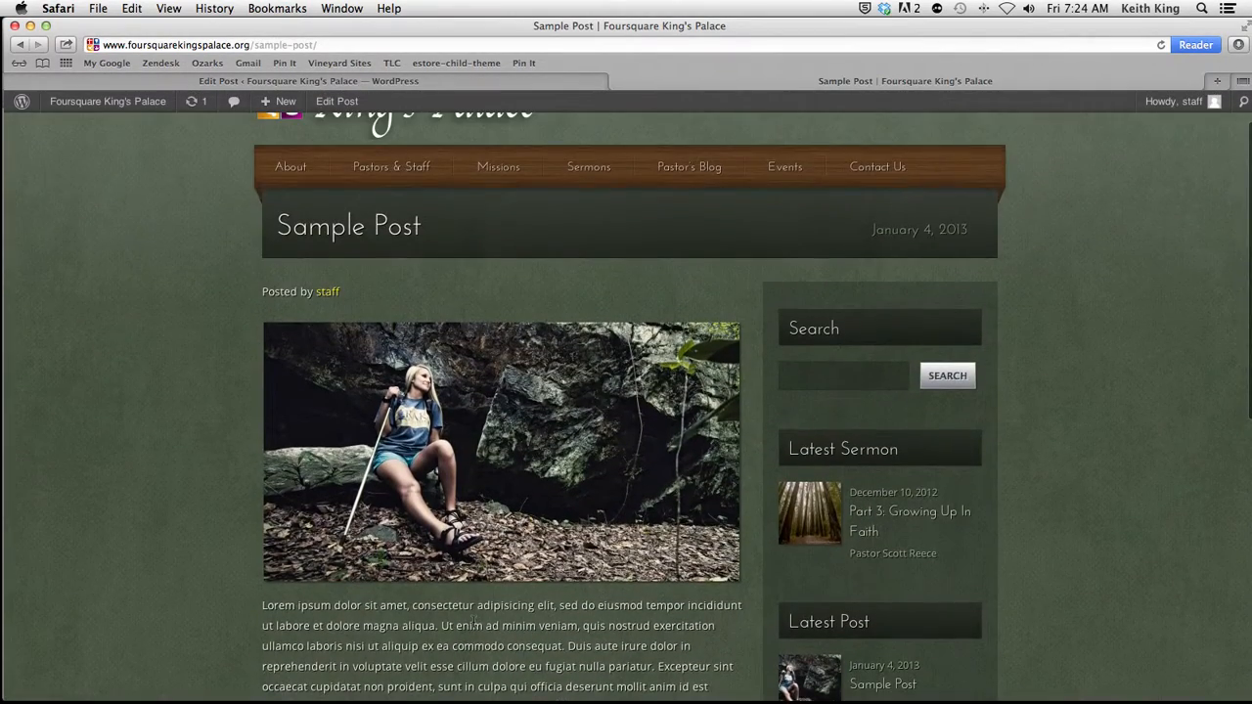
{"action": "scroll", "coordinate": [172, 382], "scroll_direction": "down", "scroll_amount": 5}
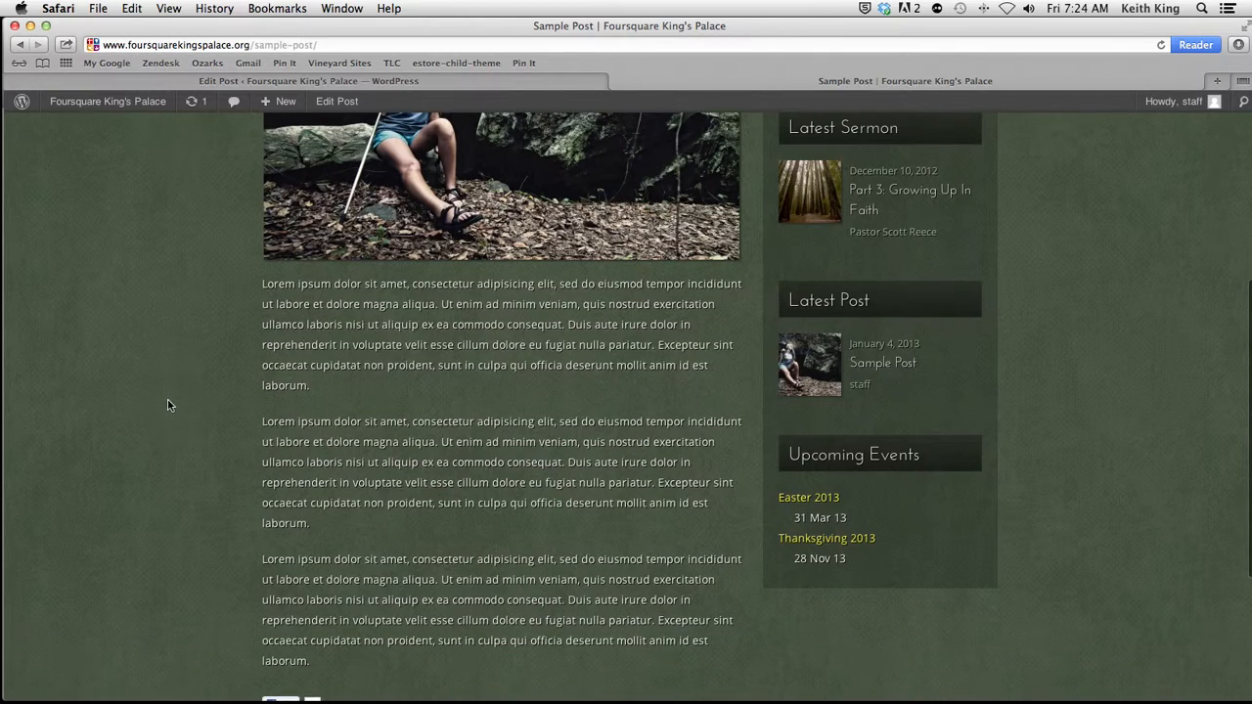
{"action": "scroll", "coordinate": [169, 406], "scroll_direction": "up", "scroll_amount": 3}
{"action": "scroll", "coordinate": [169, 407], "scroll_direction": "up", "scroll_amount": 3}
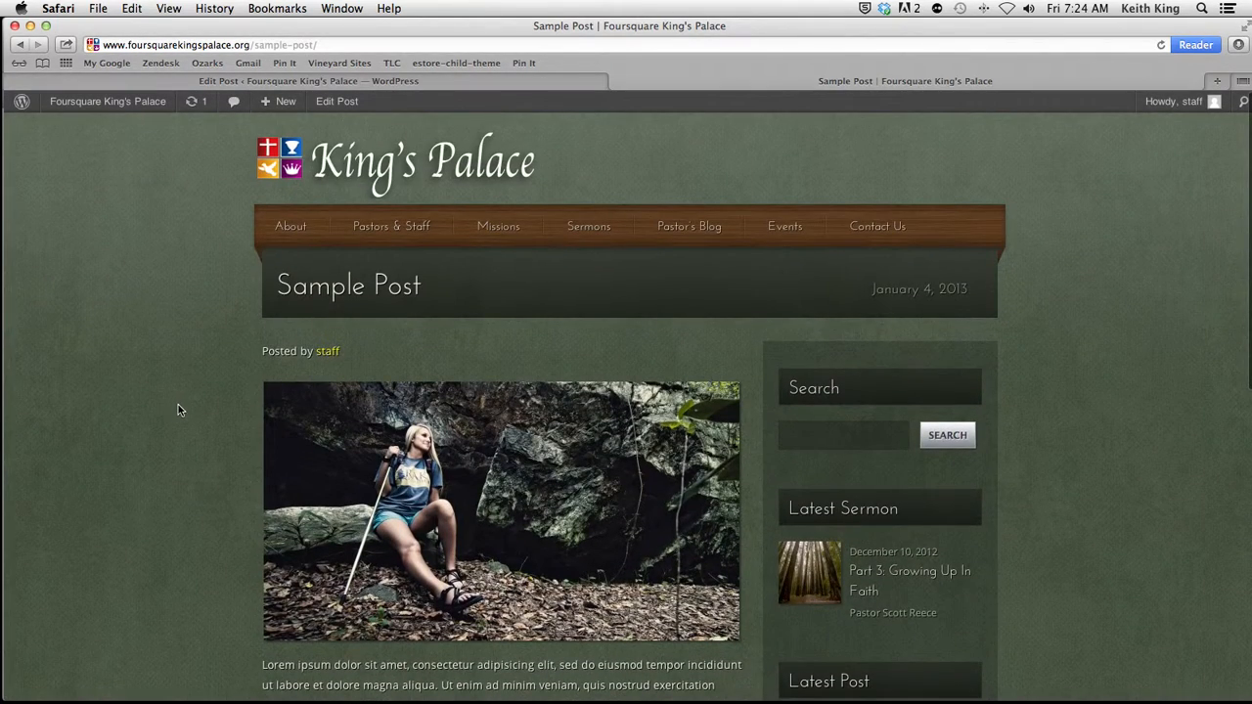
Step: Return to the WordPress admin, list all pages, and open the About page for editing
{"action": "left_click", "coordinate": [292, 81]}
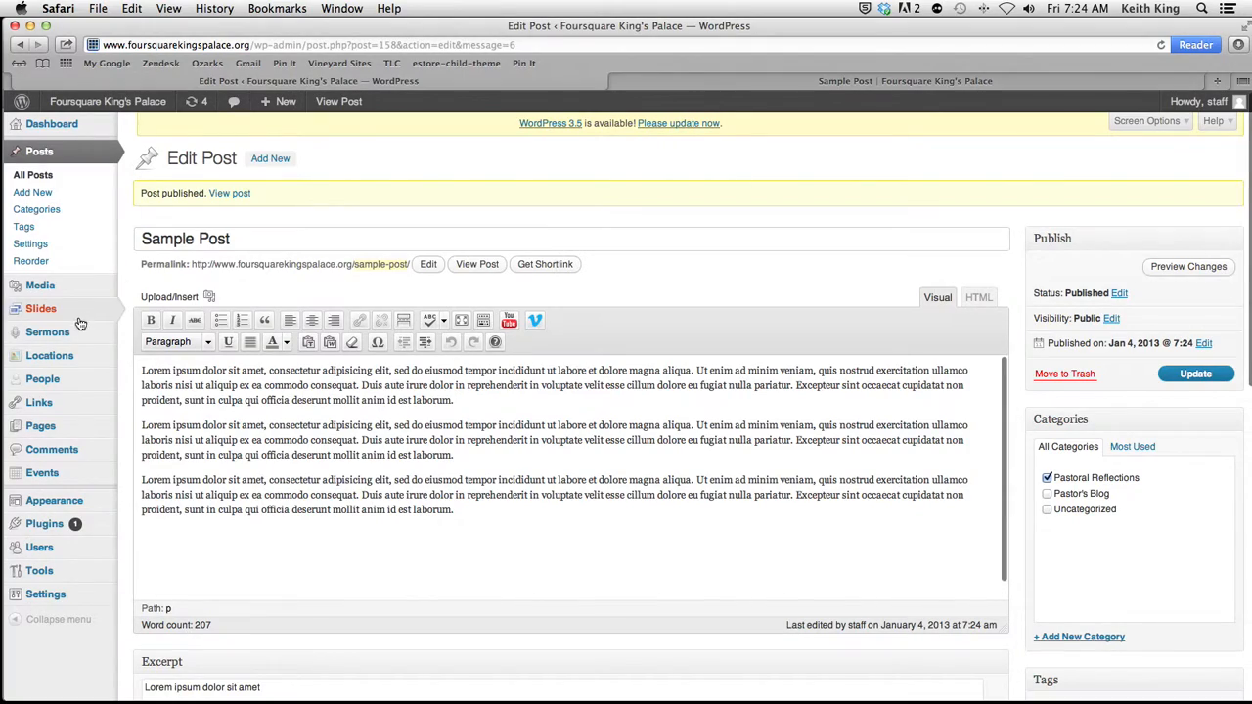
{"action": "mouse_move", "coordinate": [75, 428]}
{"action": "left_click", "coordinate": [168, 428]}
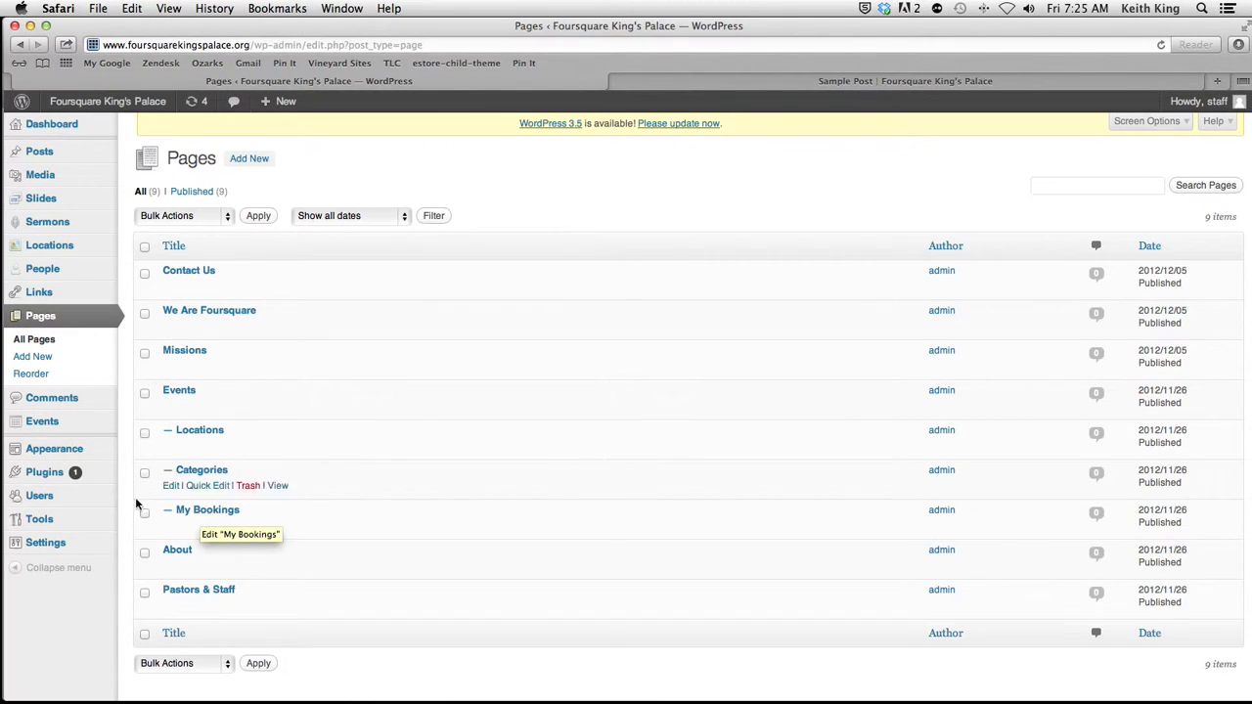
{"action": "mouse_move", "coordinate": [55, 434]}
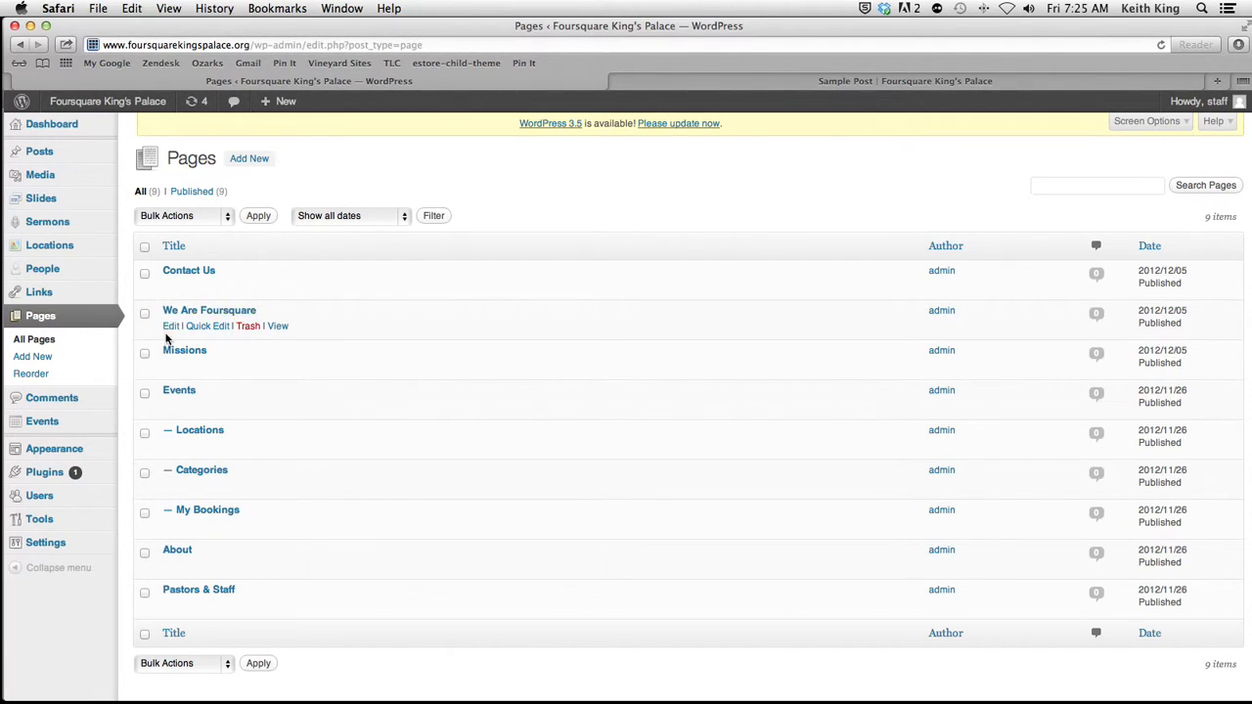
{"action": "left_click", "coordinate": [170, 566]}
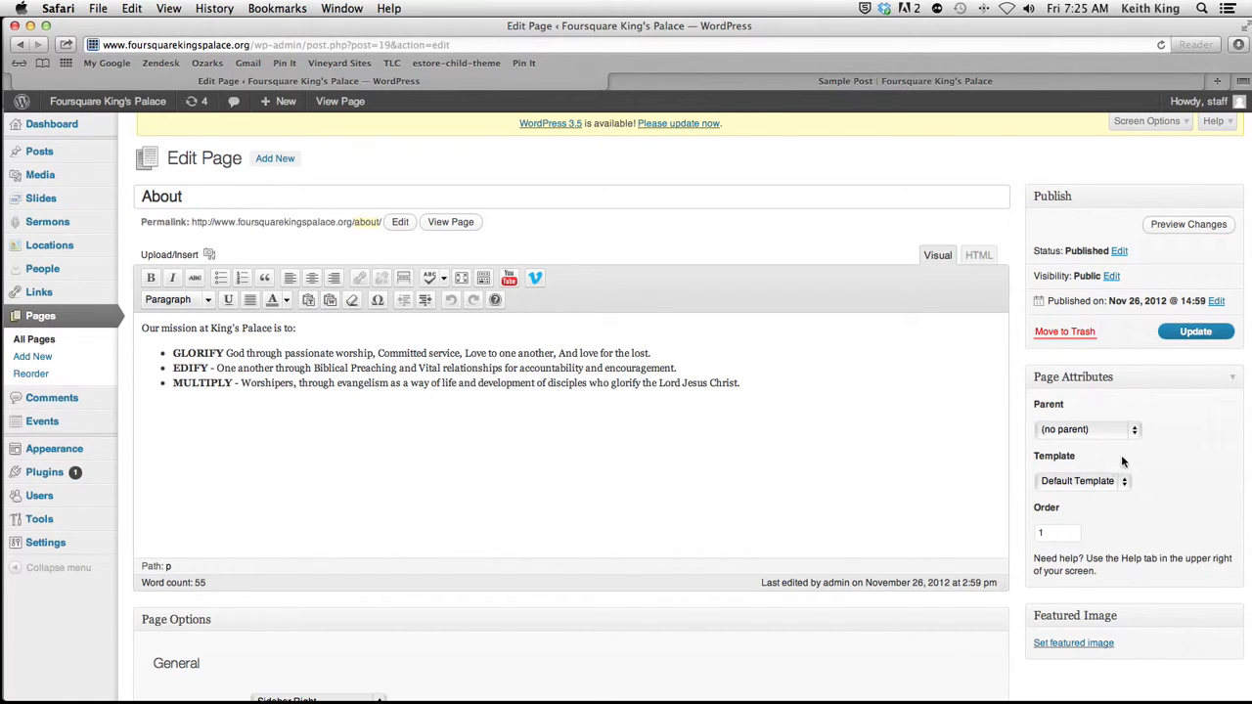
Step: Examine the available Parent and Template choices for the About page, leaving both as they are
{"action": "left_click", "coordinate": [1134, 433]}
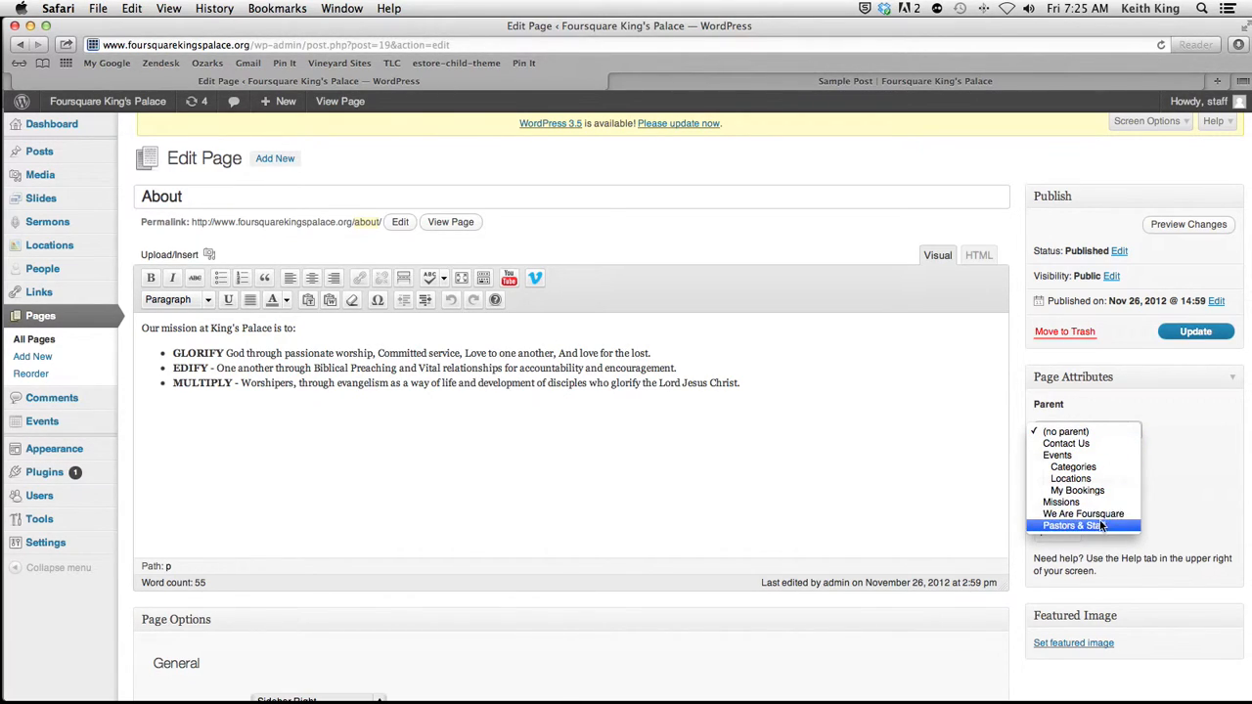
{"action": "left_click", "coordinate": [1173, 481]}
{"action": "left_click", "coordinate": [1116, 482]}
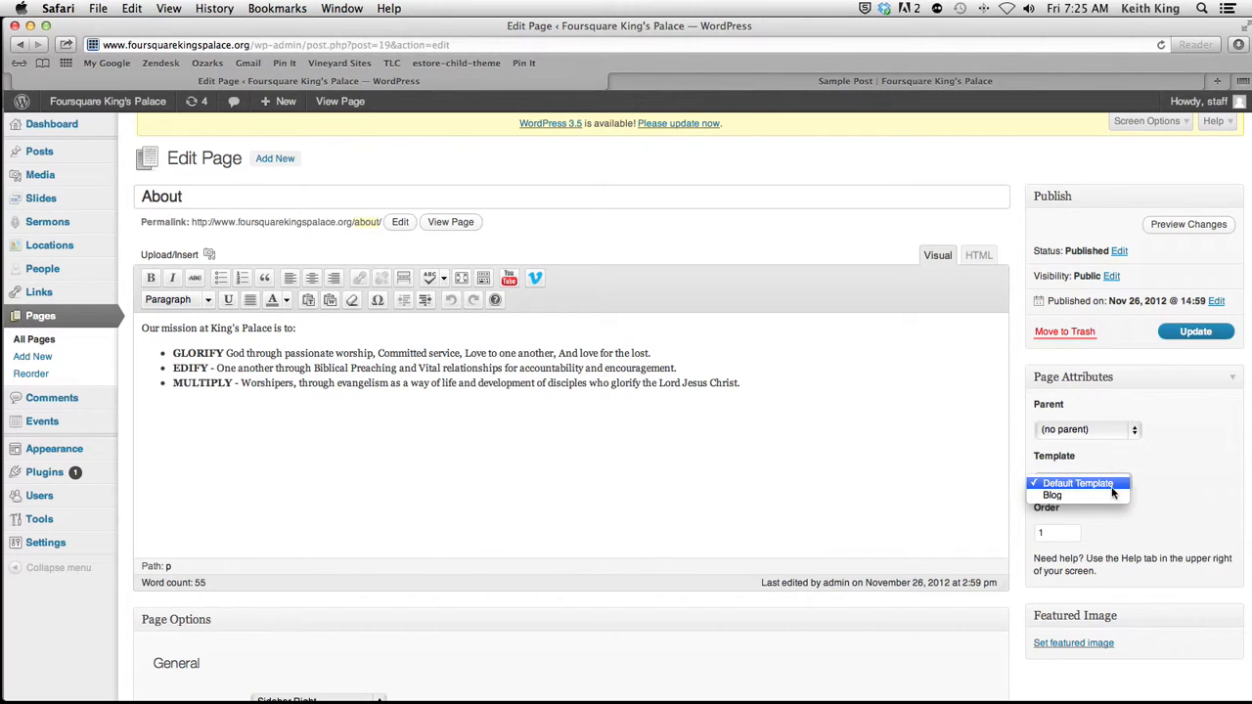
{"action": "left_click", "coordinate": [1149, 516]}
Step: Examine the About page's layout, sidebar, social footer and tagline options, and view the published About page
{"action": "scroll", "coordinate": [1151, 523], "scroll_direction": "down", "scroll_amount": 5}
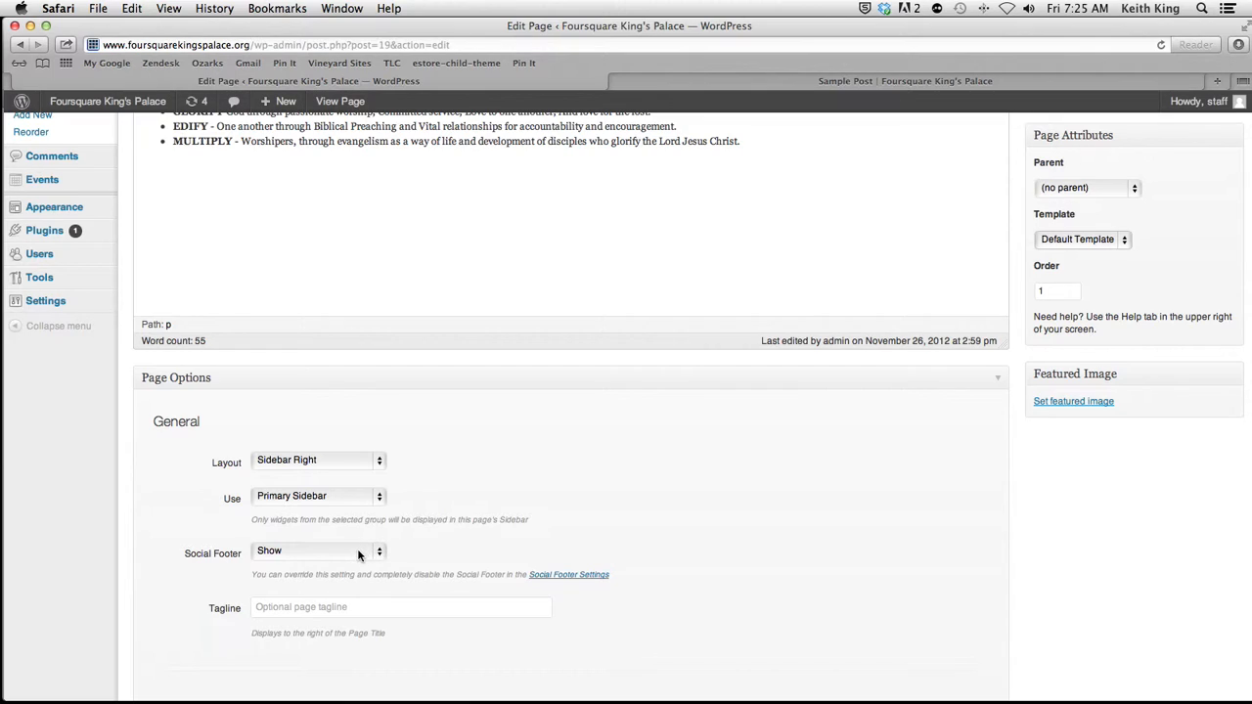
{"action": "left_click", "coordinate": [391, 603]}
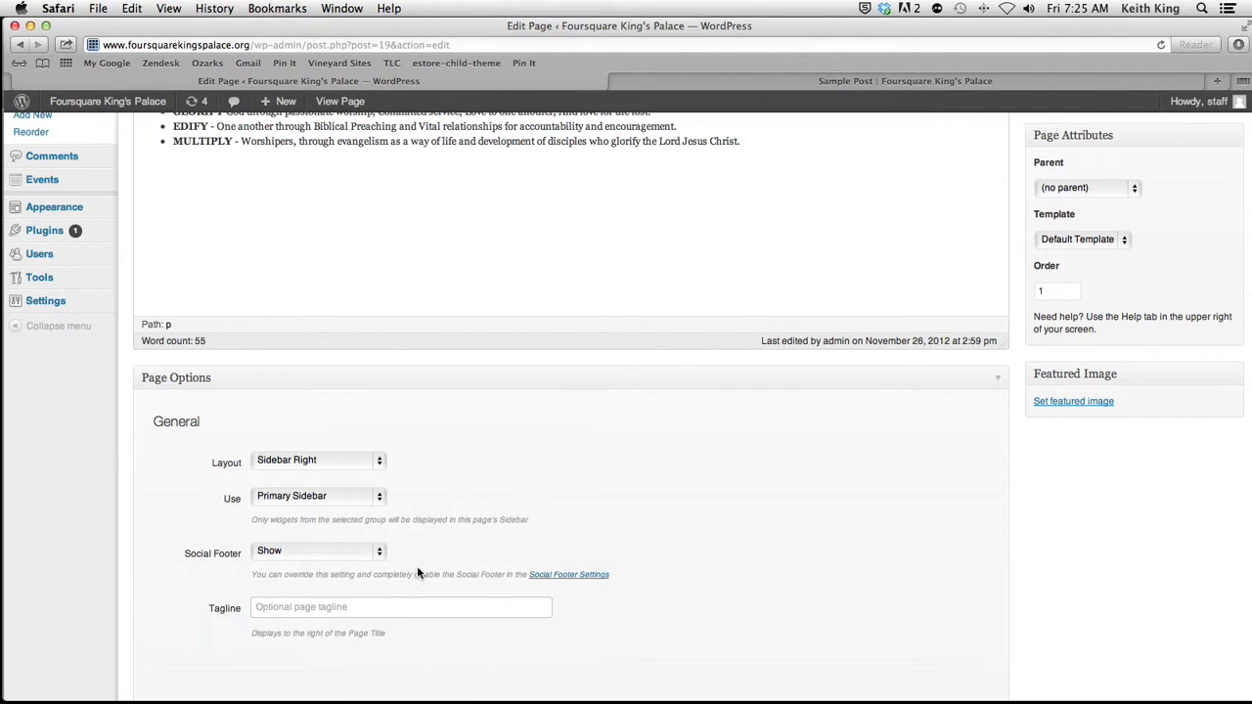
{"action": "scroll", "coordinate": [473, 481], "scroll_direction": "up", "scroll_amount": 5}
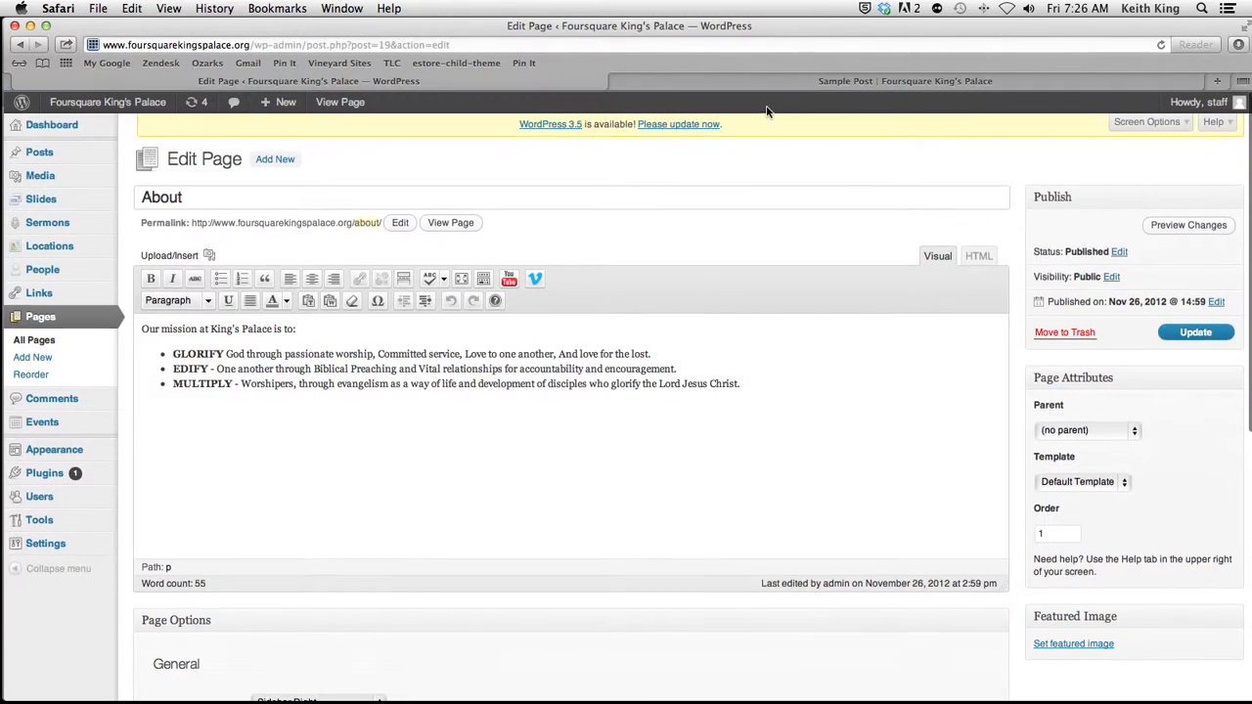
{"action": "left_click", "coordinate": [748, 83]}
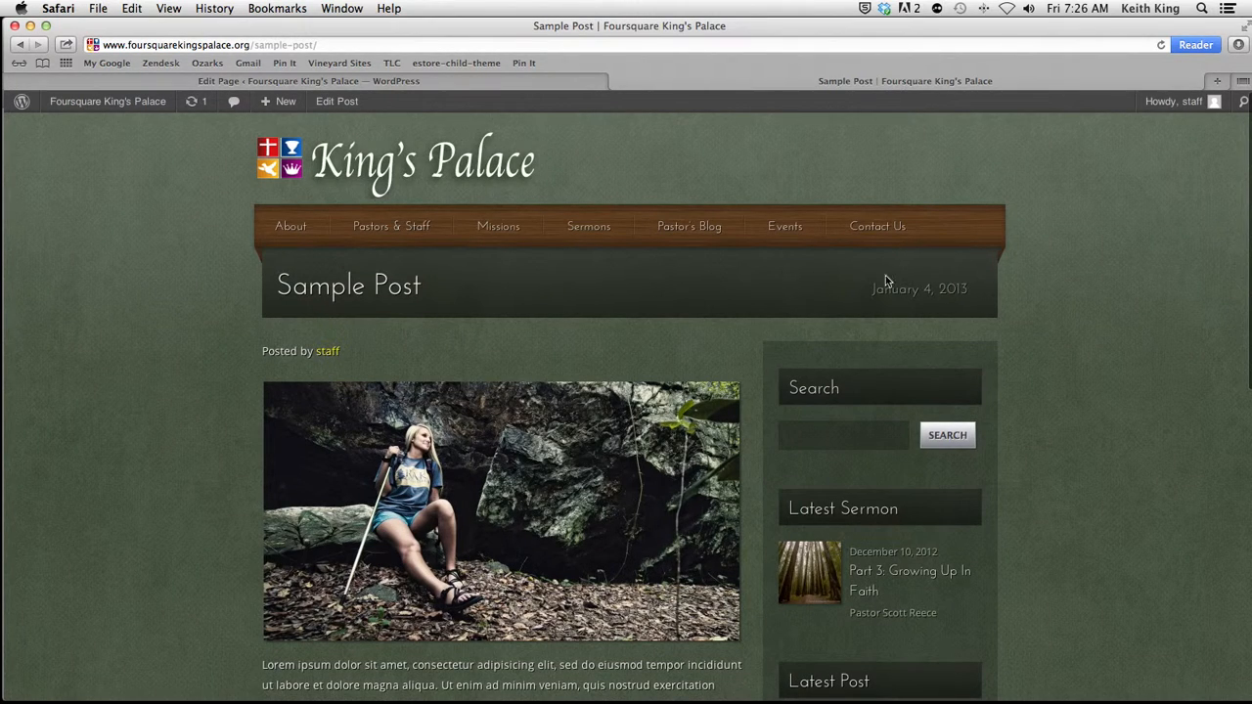
{"action": "left_click", "coordinate": [292, 227]}
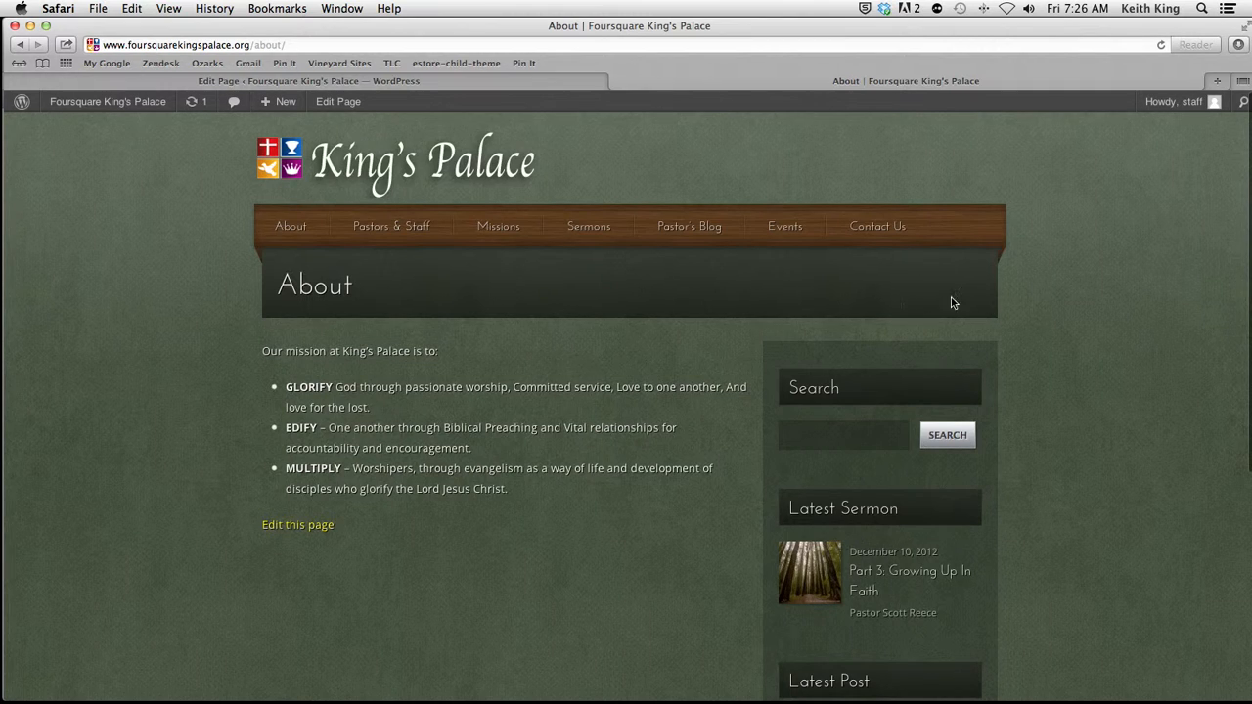
Step: Return to the About page editor and examine the rest of its Page Options, down to the Admin Notes
{"action": "left_click", "coordinate": [438, 83]}
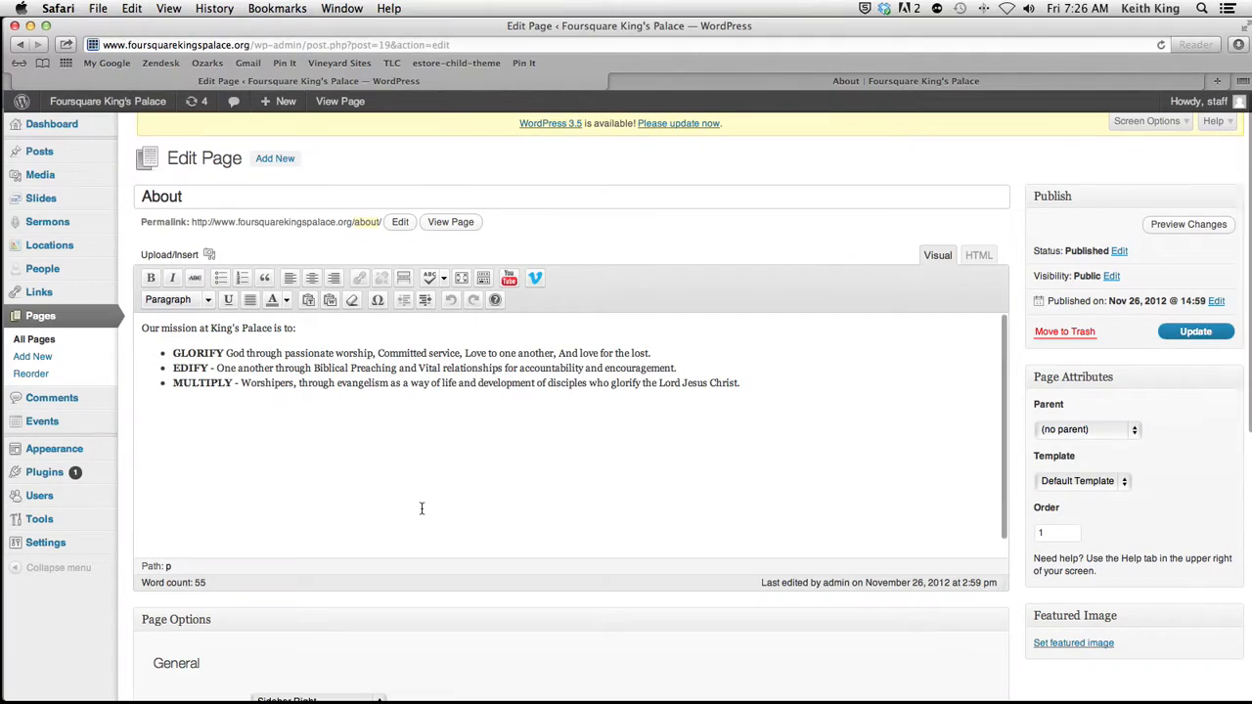
{"action": "scroll", "coordinate": [421, 593], "scroll_direction": "down", "scroll_amount": 5}
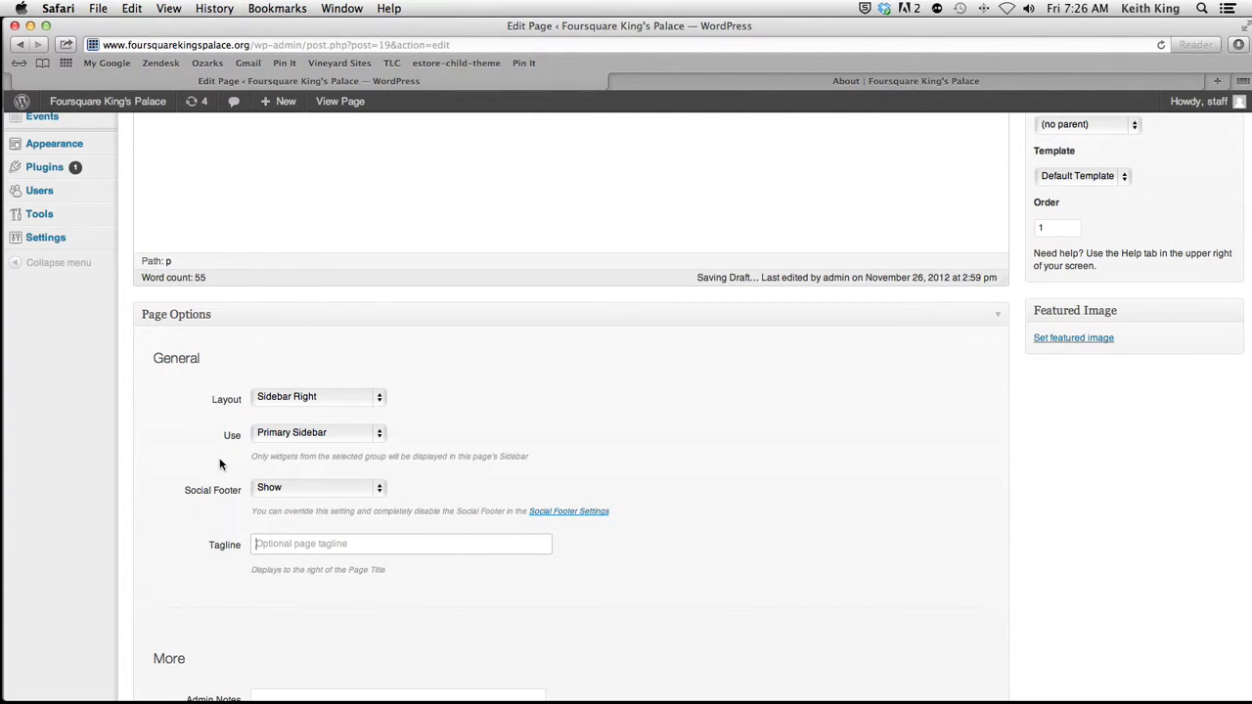
{"action": "scroll", "coordinate": [575, 685], "scroll_direction": "down", "scroll_amount": 4}
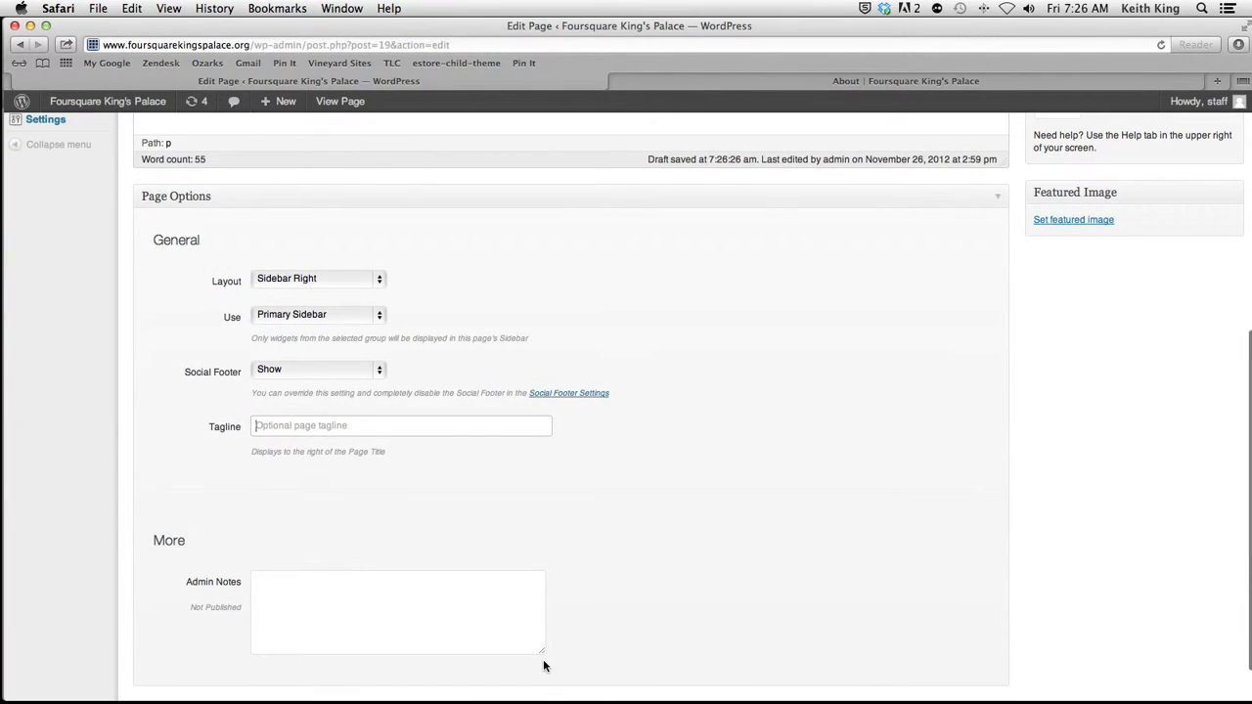
{"action": "scroll", "coordinate": [544, 666], "scroll_direction": "up", "scroll_amount": 10}
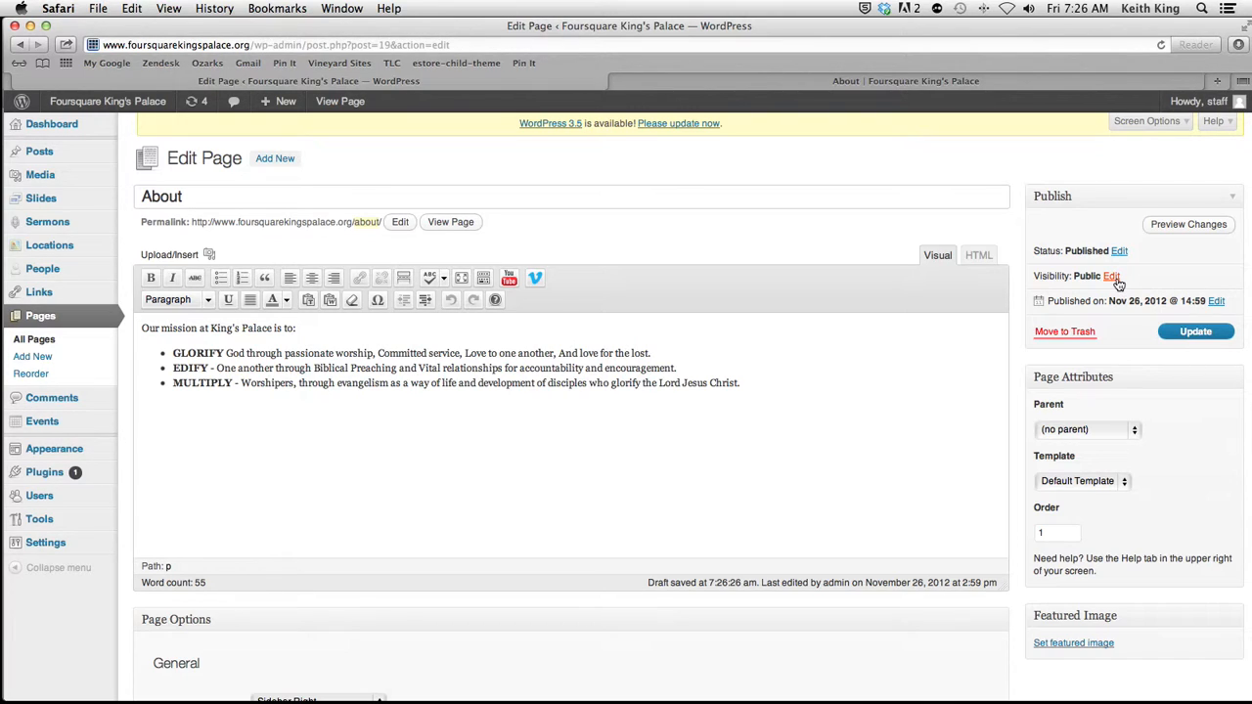
Step: Examine the About page's visibility options, cancel without changing them, and check the site's public navigation
{"action": "left_click", "coordinate": [1113, 277]}
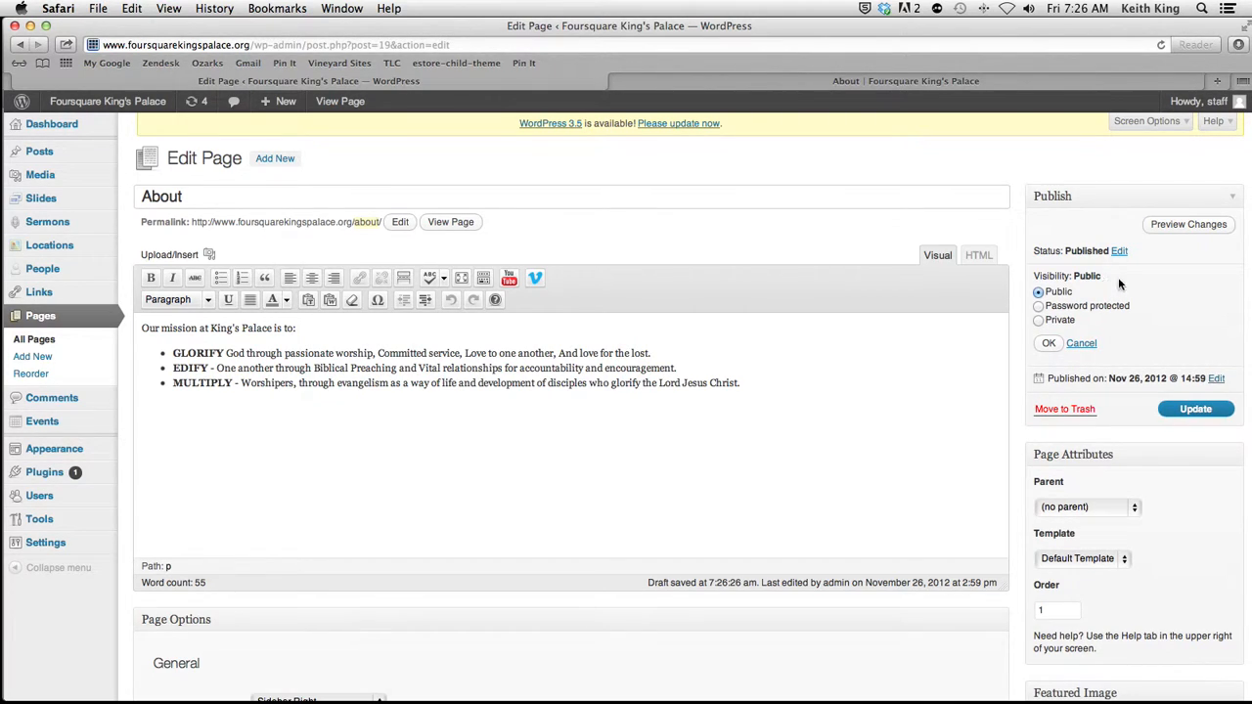
{"action": "left_click", "coordinate": [1086, 343]}
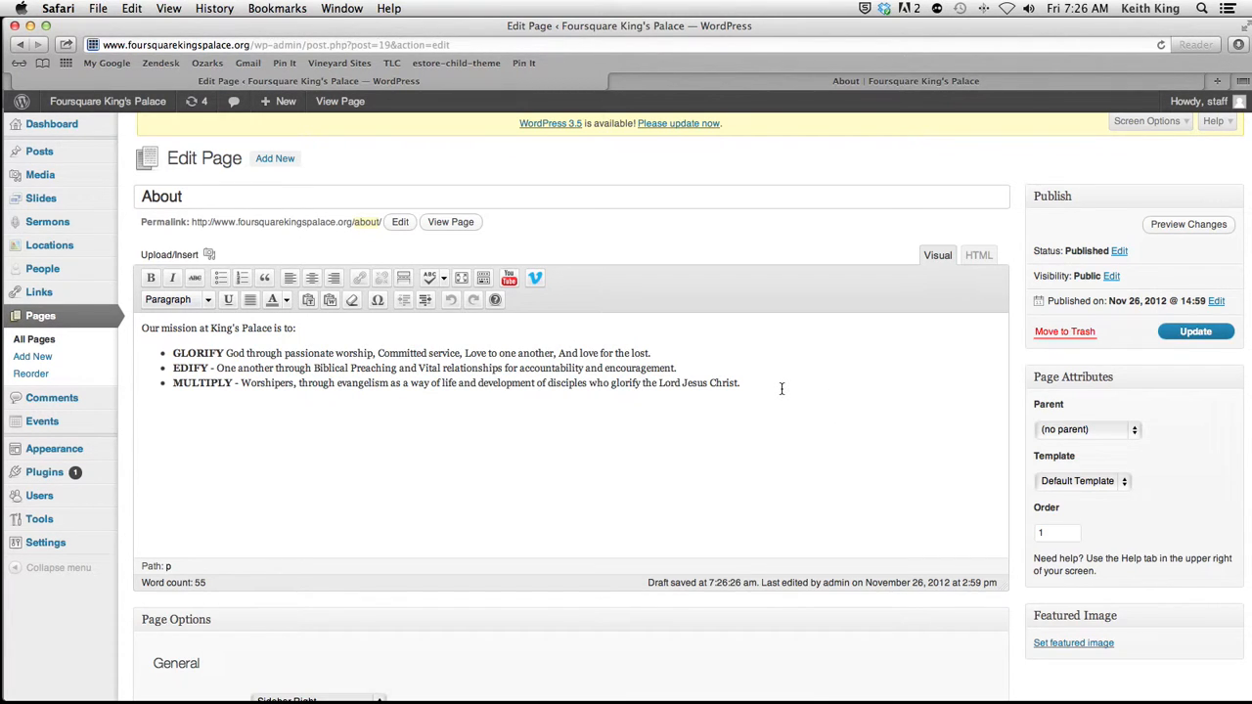
{"action": "left_click", "coordinate": [796, 78]}
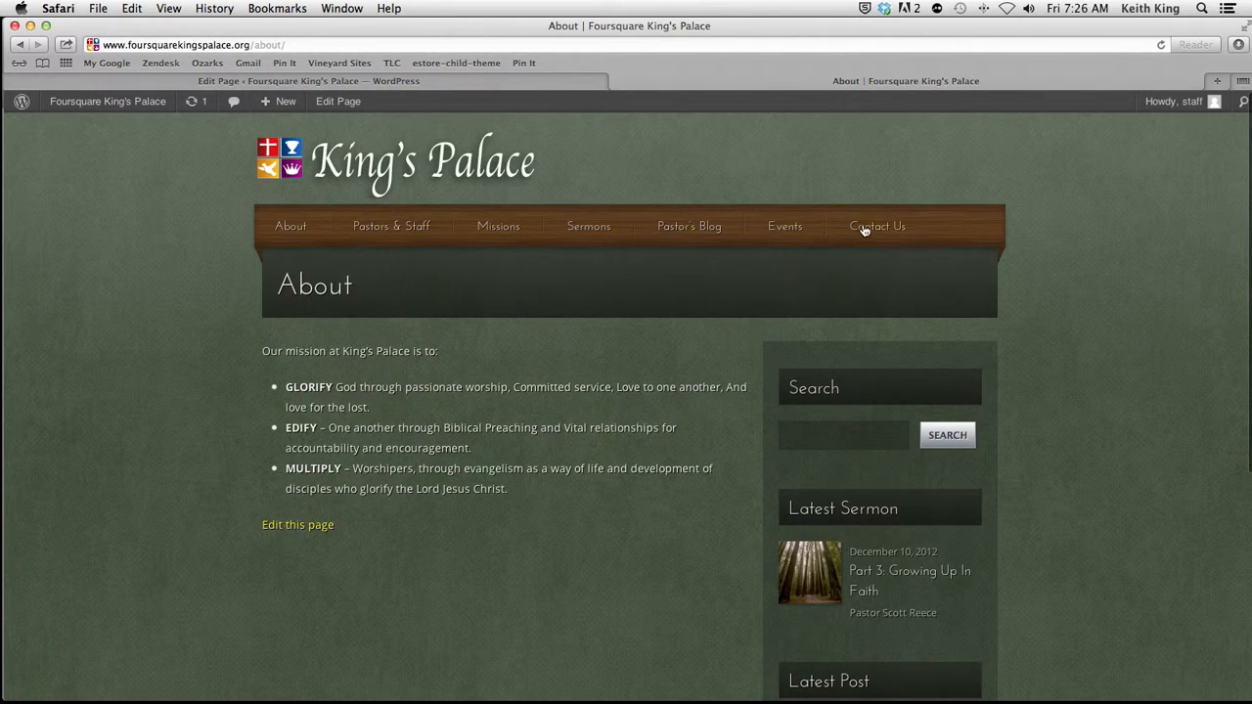
{"action": "left_click", "coordinate": [522, 85]}
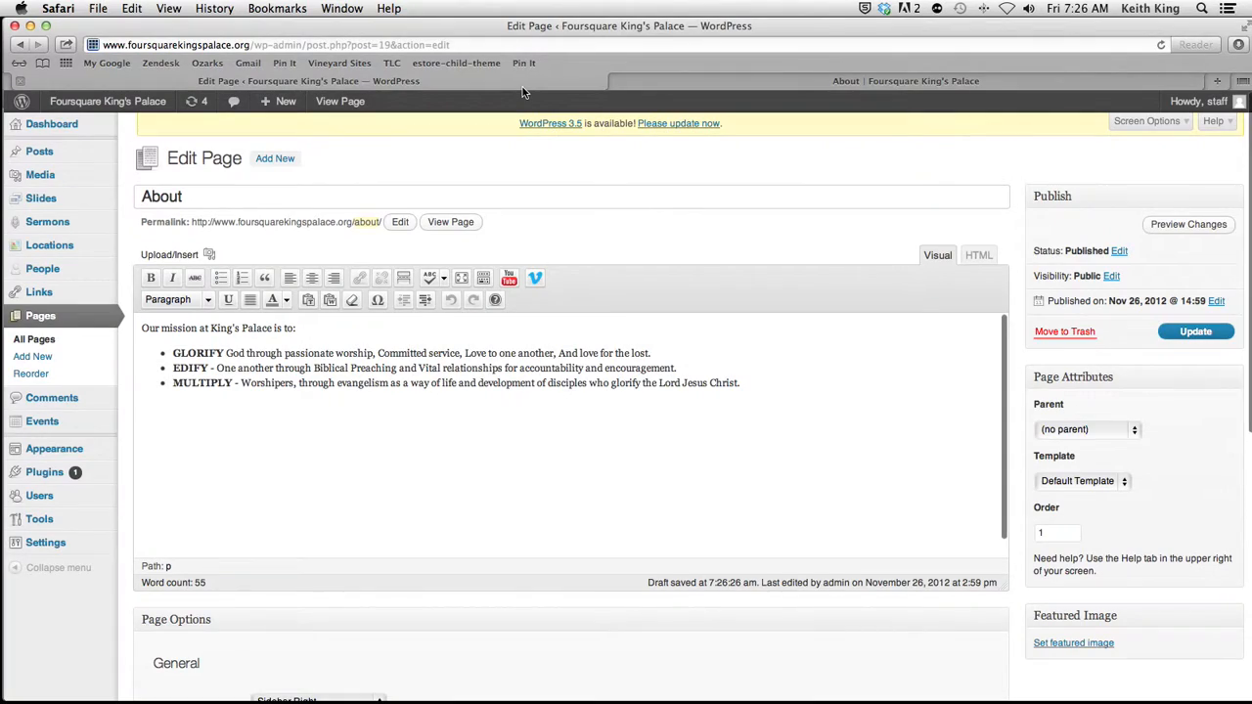